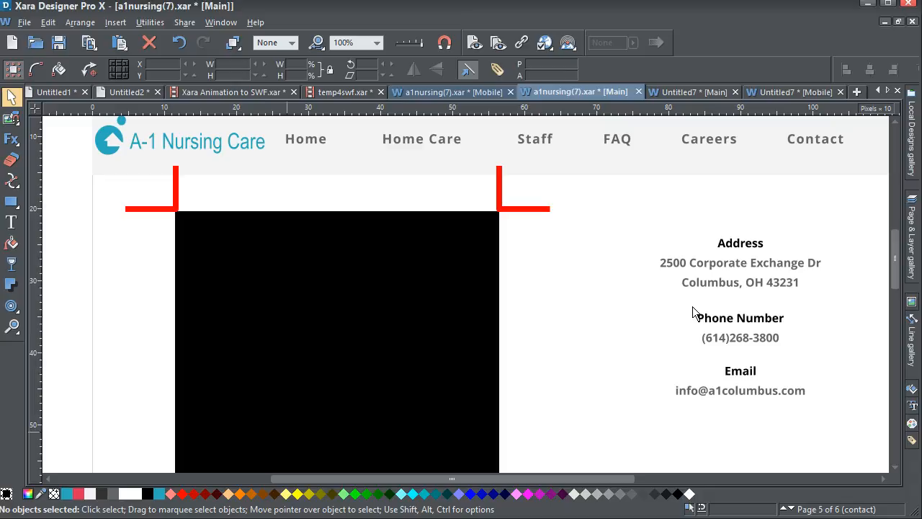
Examine the HTML body code of the black map placeholder on the Main contact page and the placeholder's extent between the red corner marks
left_click(810, 196)
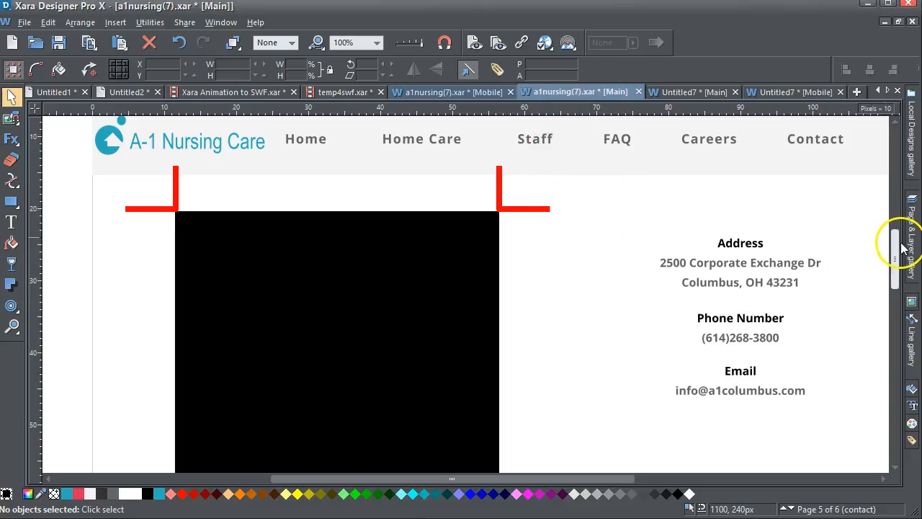
mouse_move(894, 267)
left_mouse_down()
mouse_move(894, 295)
mouse_move(894, 270)
left_mouse_up()
left_click(439, 260)
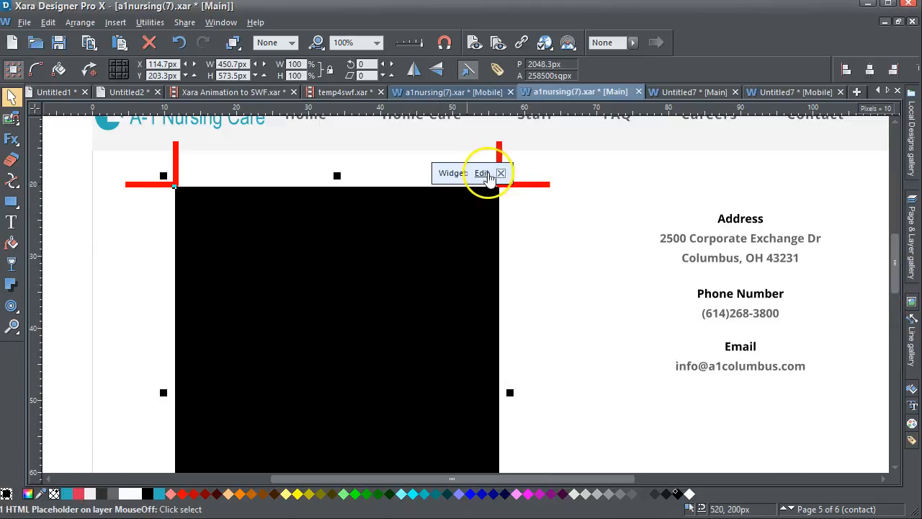
left_click(482, 176)
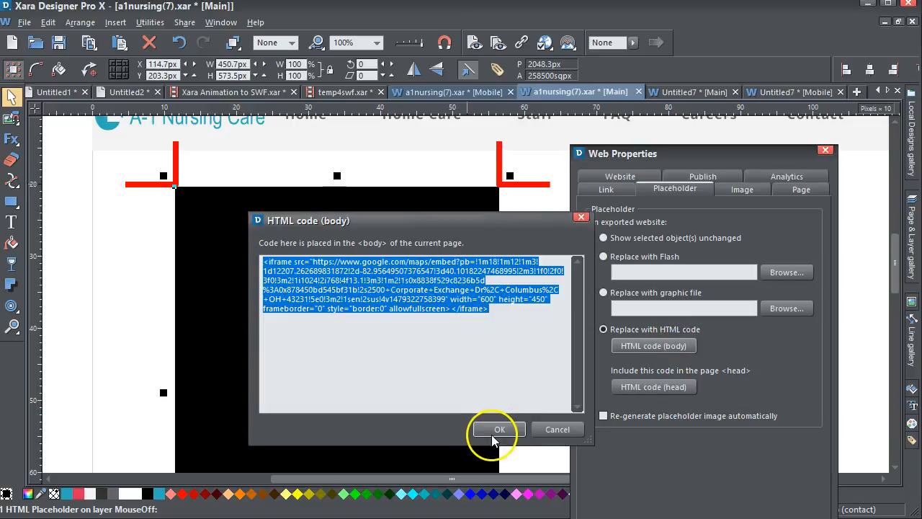
left_click(503, 324)
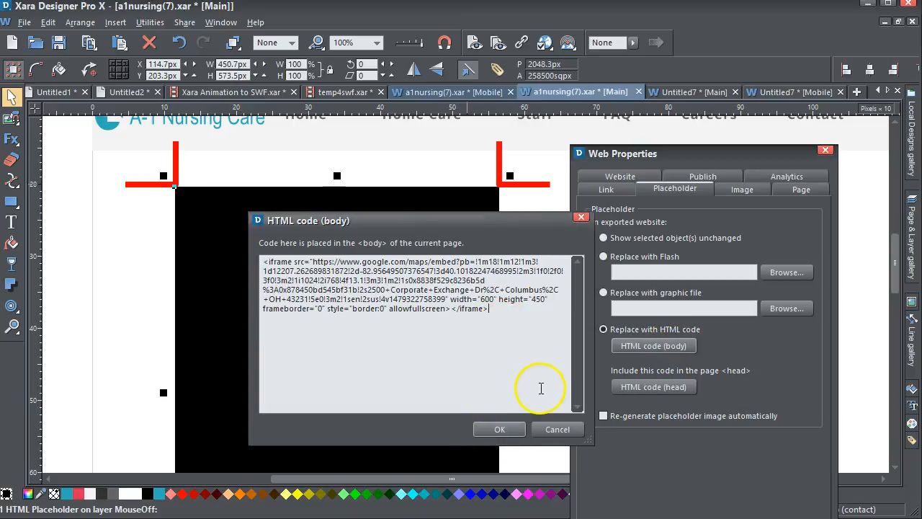
left_click(500, 430)
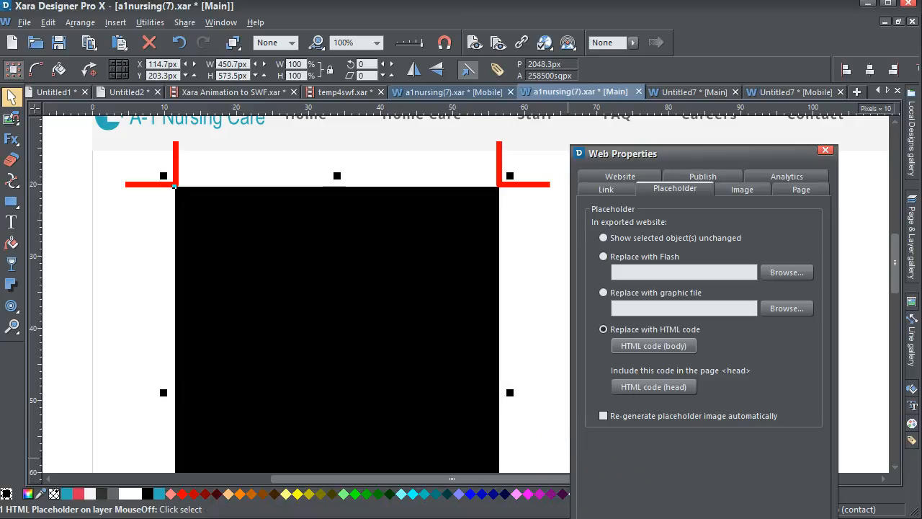
left_click_drag(762, 155, 800, 30)
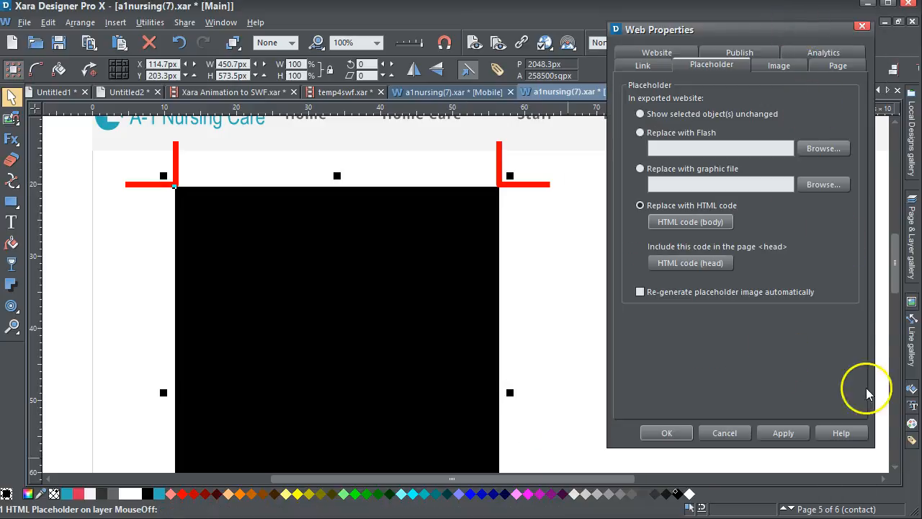
left_click(733, 432)
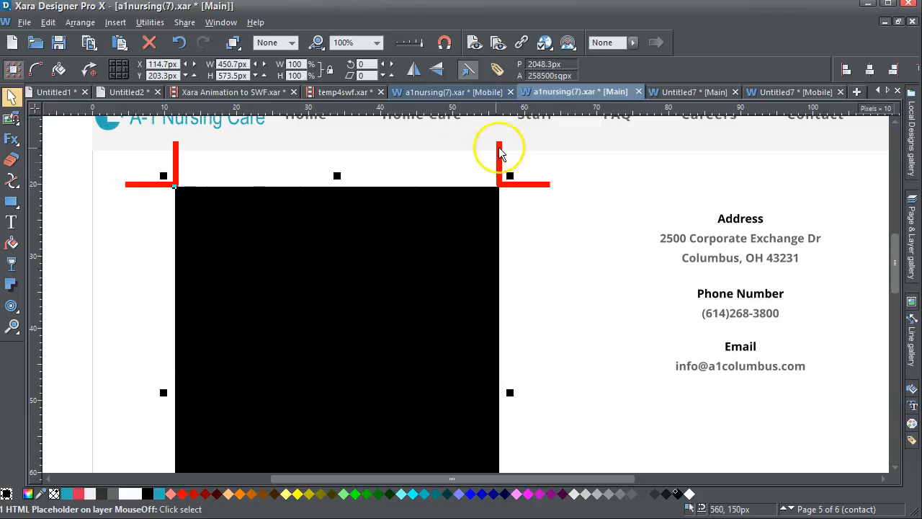
left_click_drag(897, 267, 895, 305)
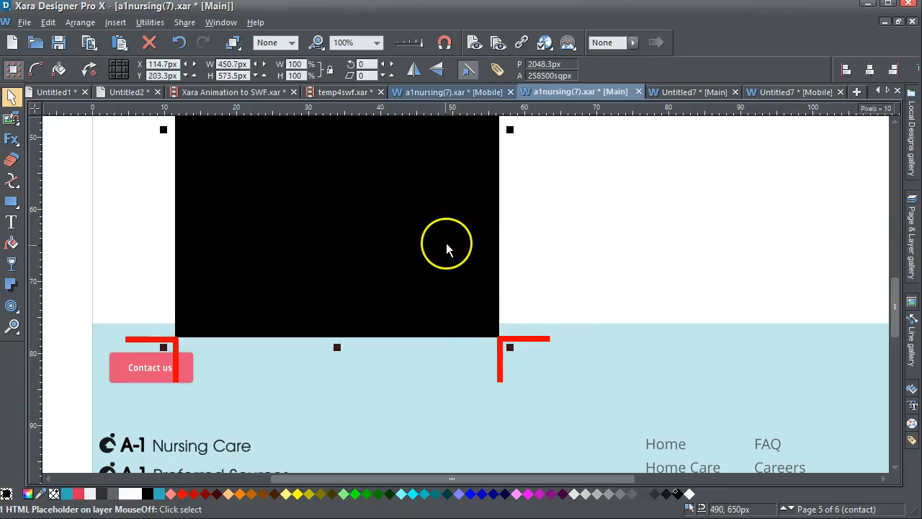
left_click_drag(898, 315, 895, 269)
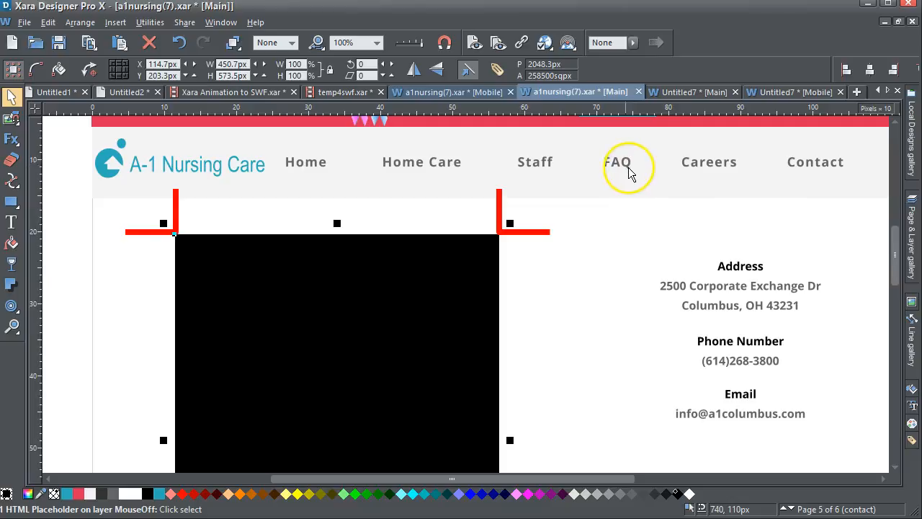
Examine the HTML body code of the black map placeholder on the contact page of the Mobile variant of a1nursing(7).xar
left_click(470, 94)
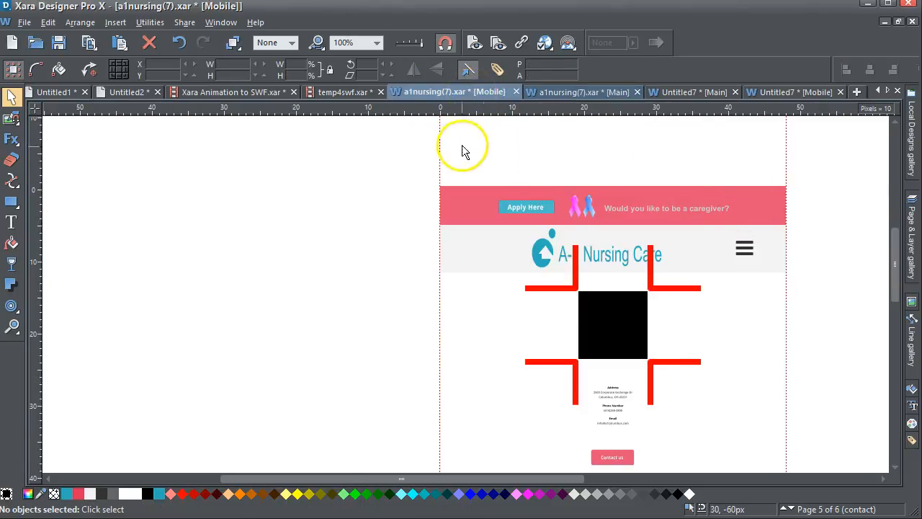
left_click(611, 328)
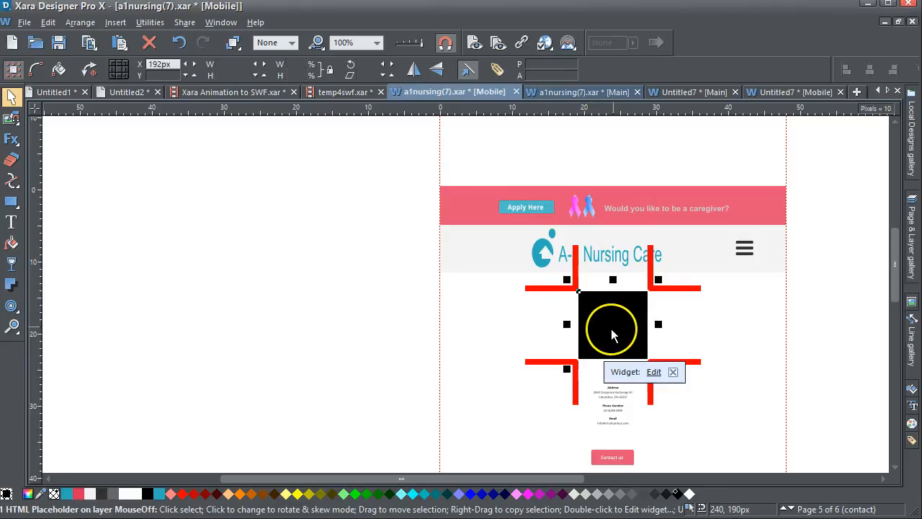
left_click(659, 374)
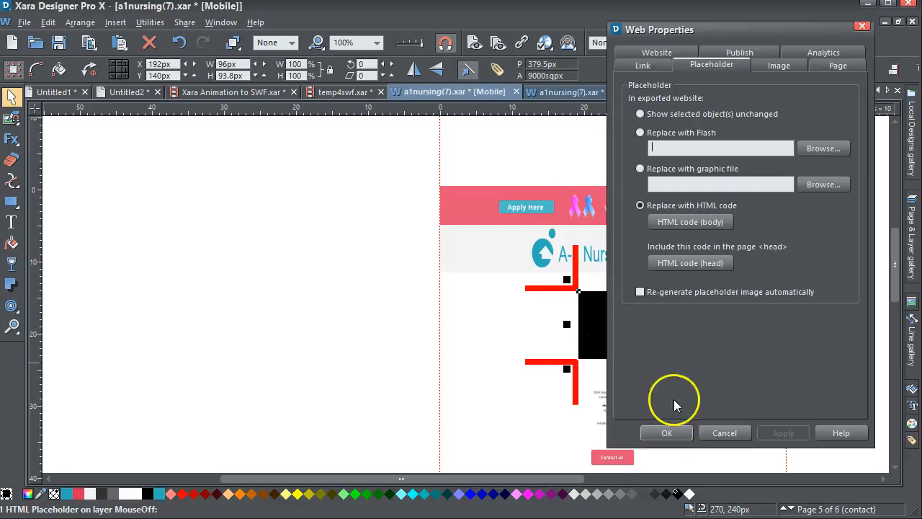
left_click(710, 223)
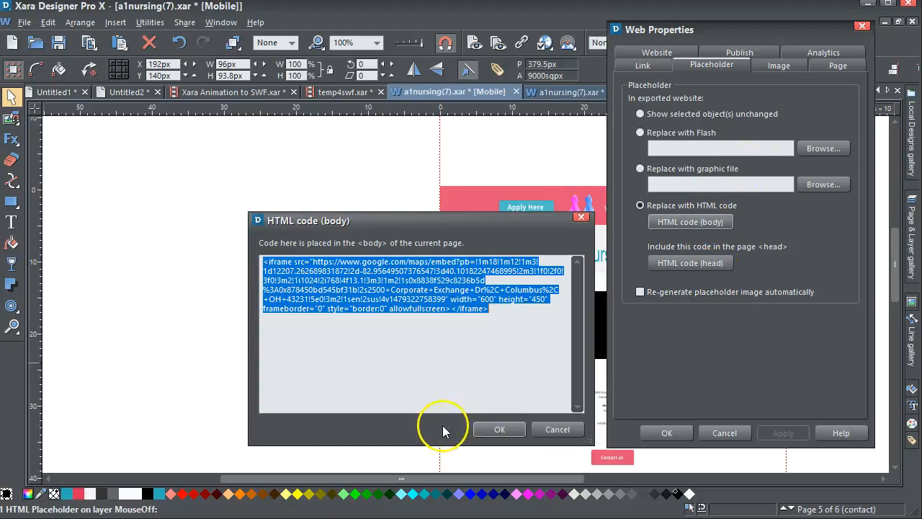
left_click(498, 311)
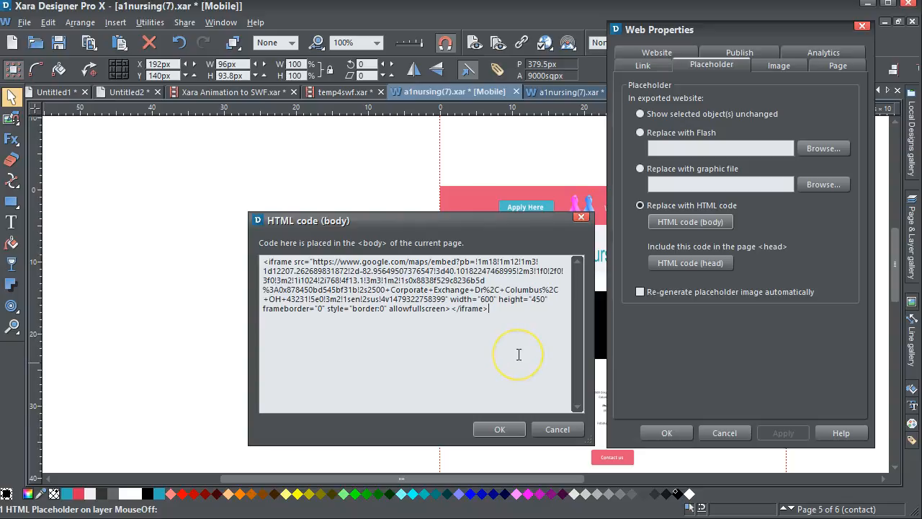
left_click(515, 431)
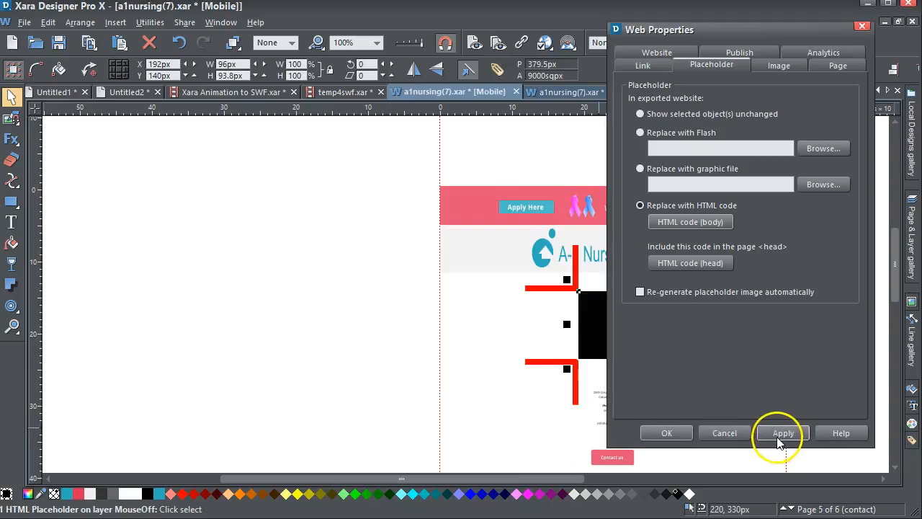
left_click(682, 436)
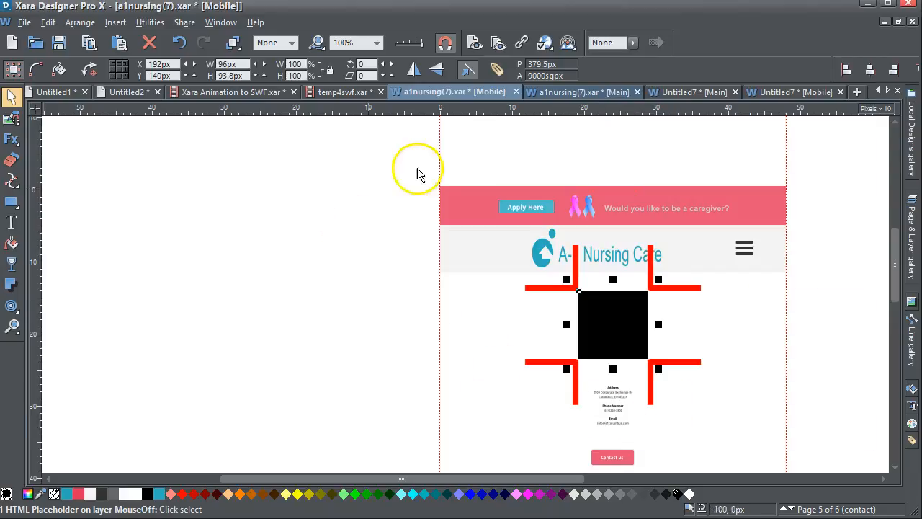
Preview the Main variant's contact page at mobile and desktop widths, comparing the map's extent with the red corner marks
left_click(577, 99)
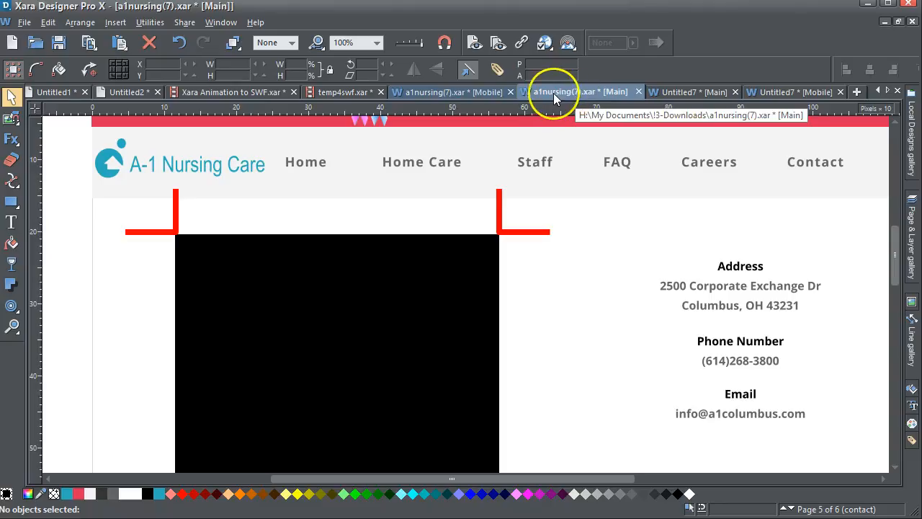
left_click(475, 43)
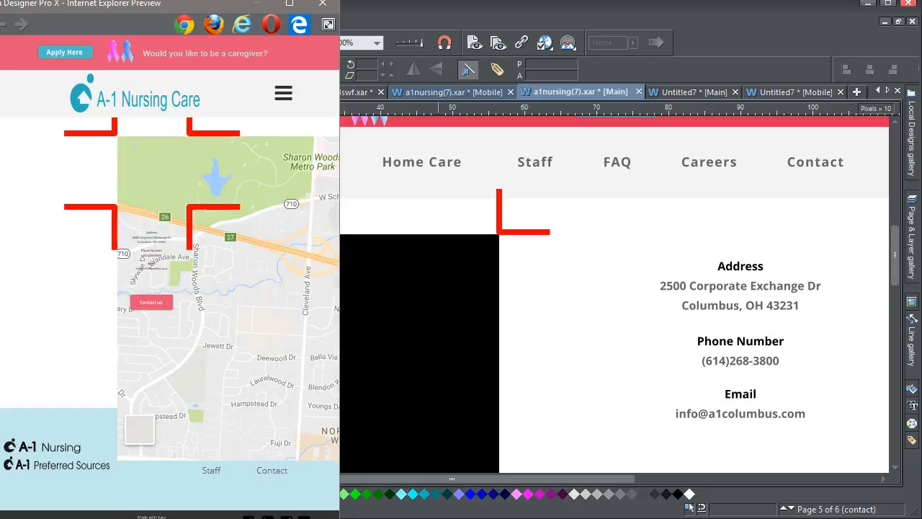
left_click_drag(340, 433, 858, 393)
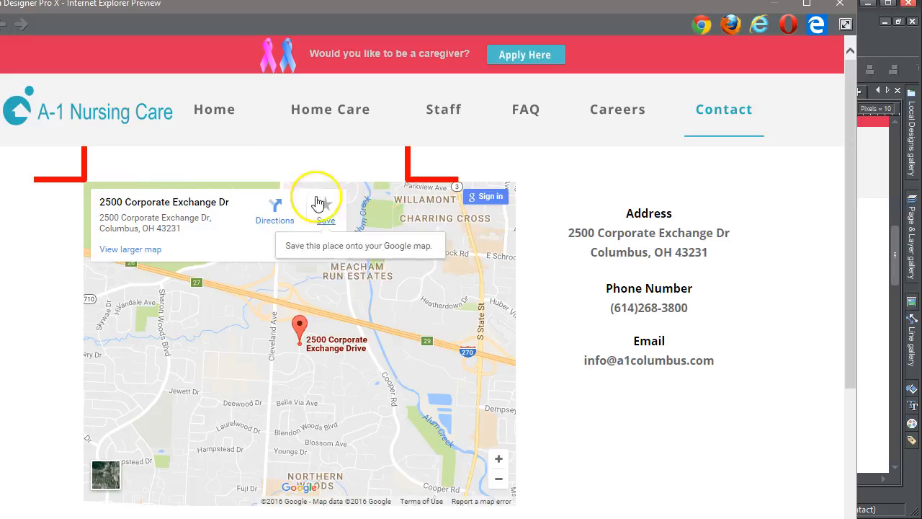
left_click_drag(850, 231, 790, 330)
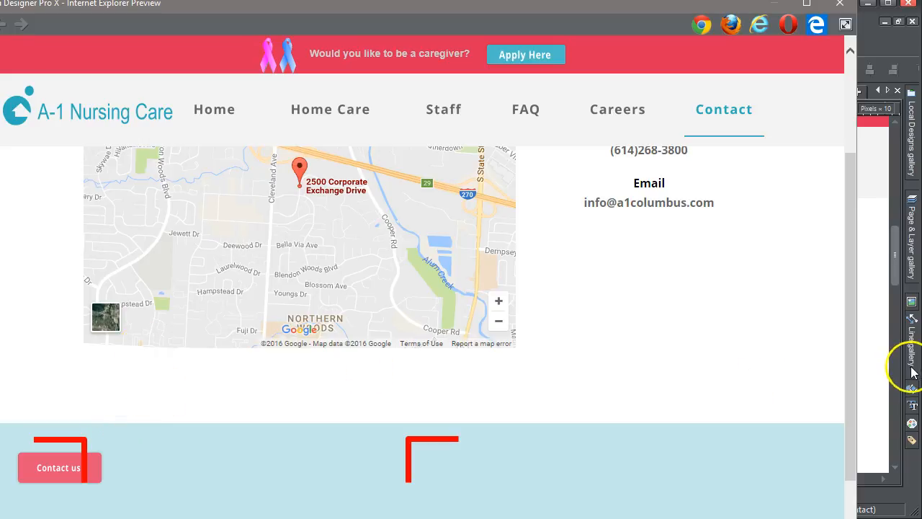
left_click_drag(849, 355, 309, 241)
left_click_drag(180, 14, 270, 24)
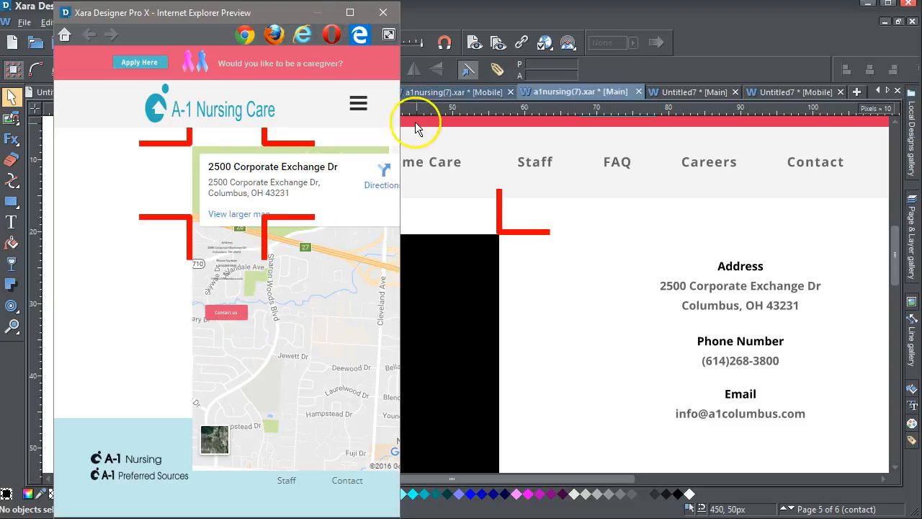
left_click_drag(404, 114, 826, 118)
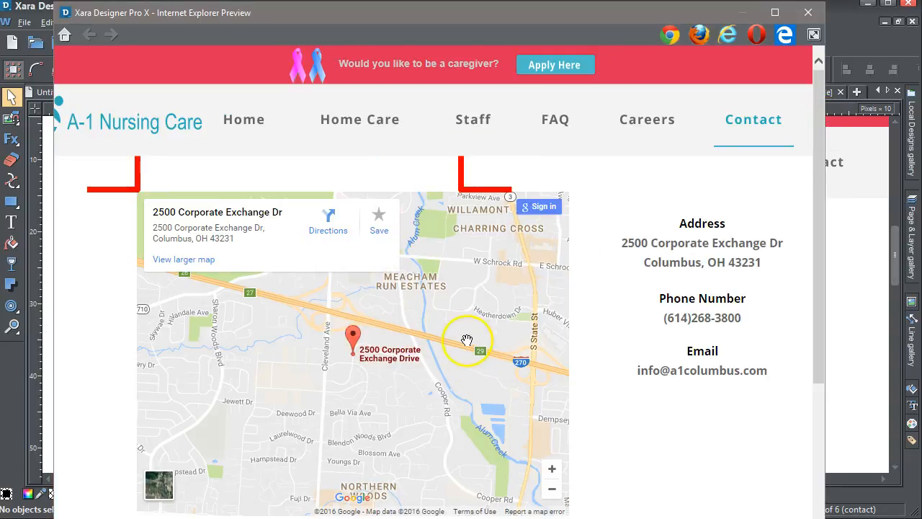
Open the previewed map's larger version in Google Maps and arrange the browser window to show the place details
left_click(189, 263)
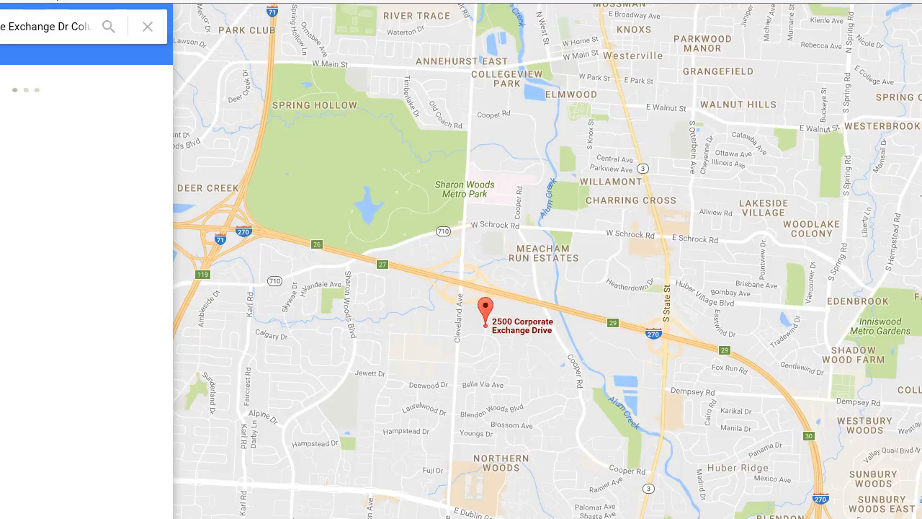
mouse_move(921, 0)
left_mouse_down()
mouse_move(897, 46)
mouse_move(914, 1)
left_mouse_up()
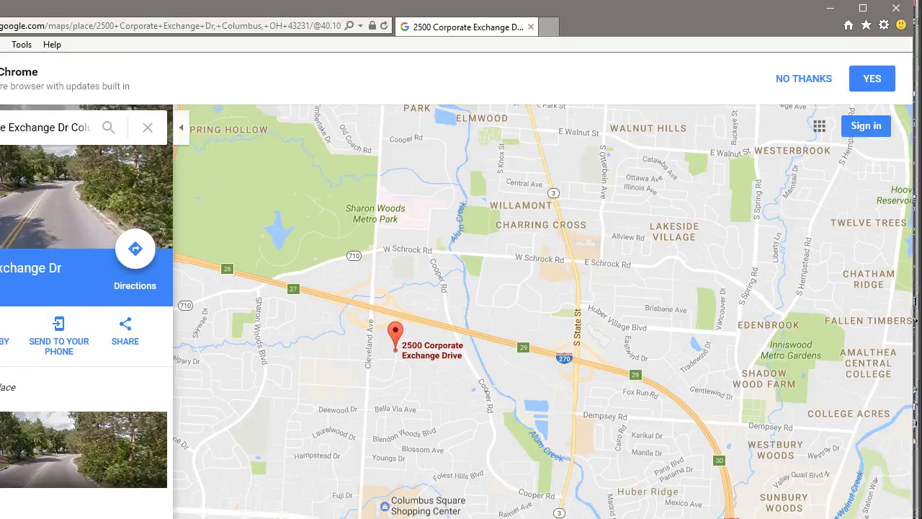
left_click_drag(913, 2, 914, 0)
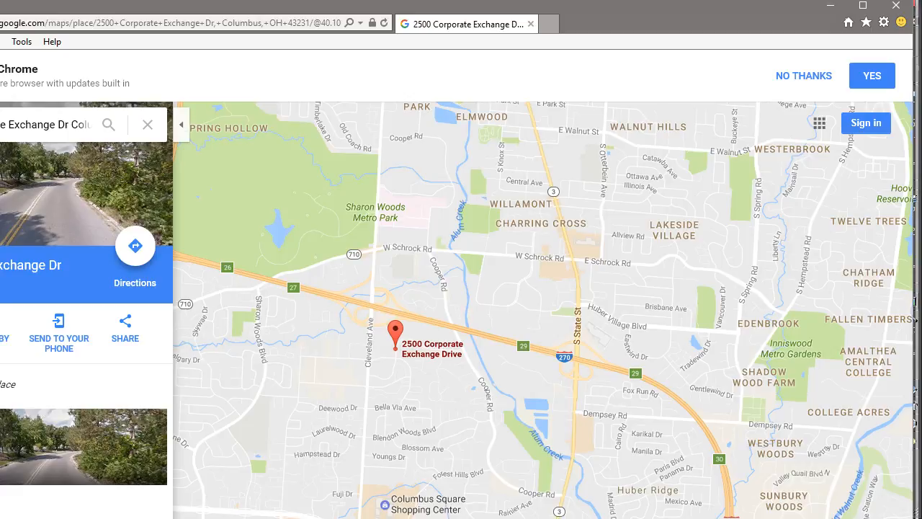
left_click_drag(0, 5, 4, 6)
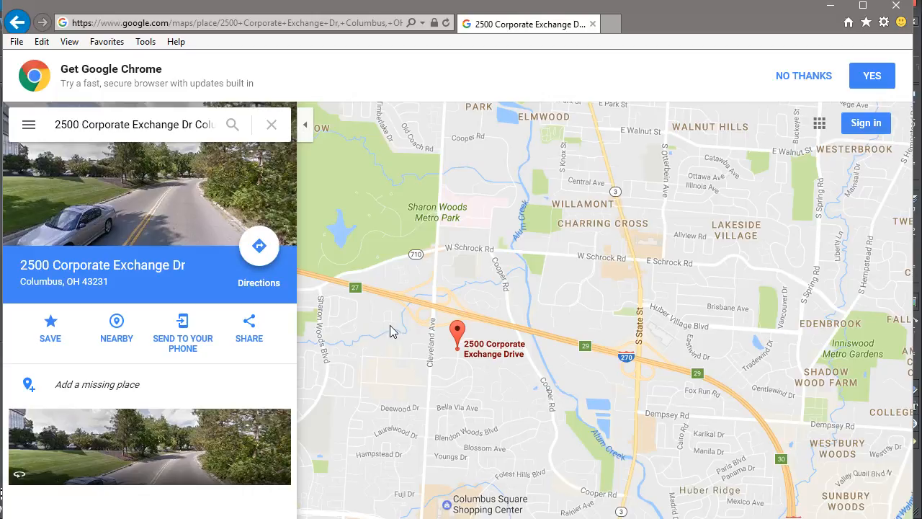
Bring up the Embed map code for the business location in the Google Maps sharing options
left_click(248, 325)
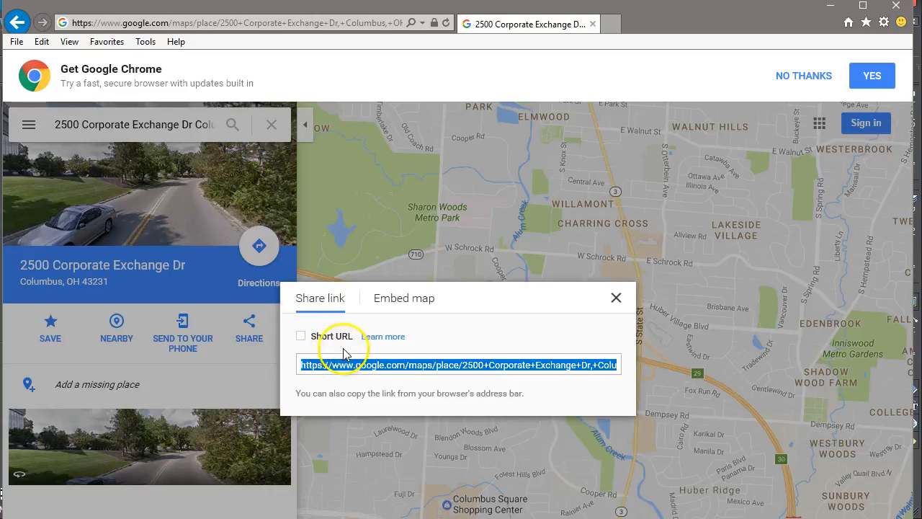
left_click(409, 301)
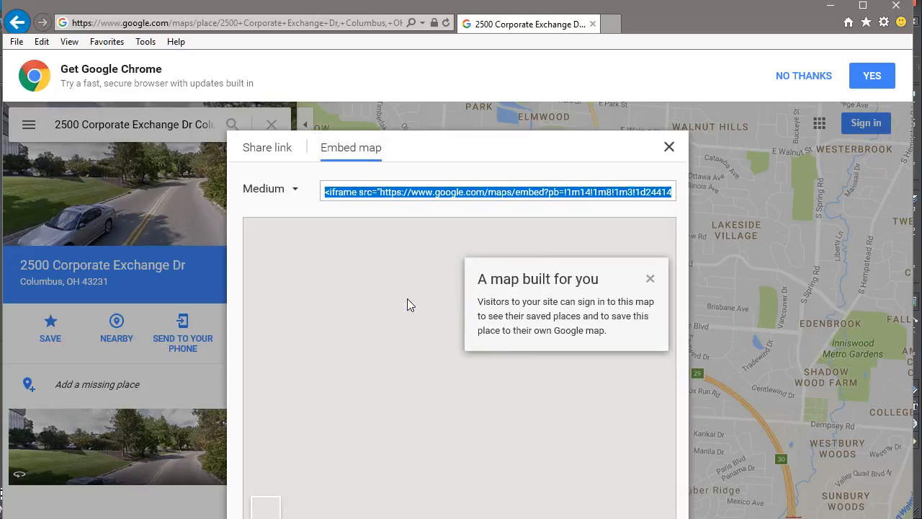
left_click_drag(482, 138, 432, 106)
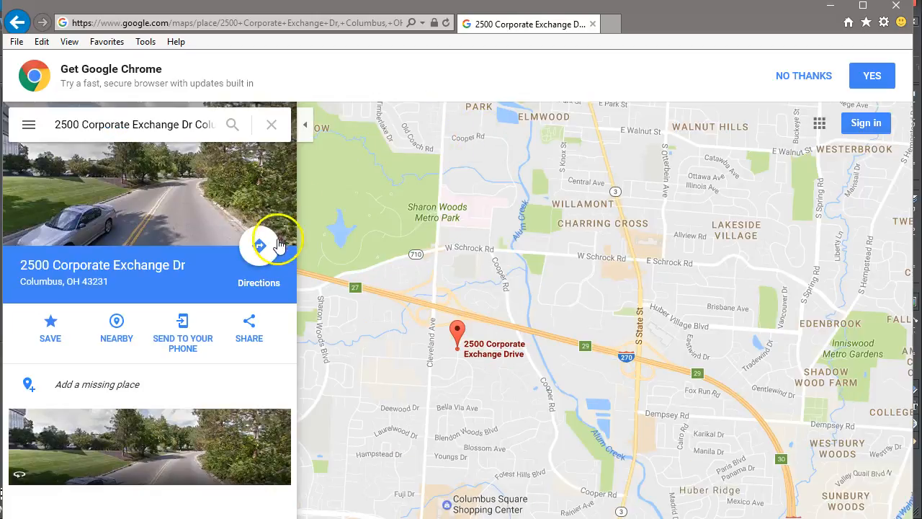
left_click(252, 325)
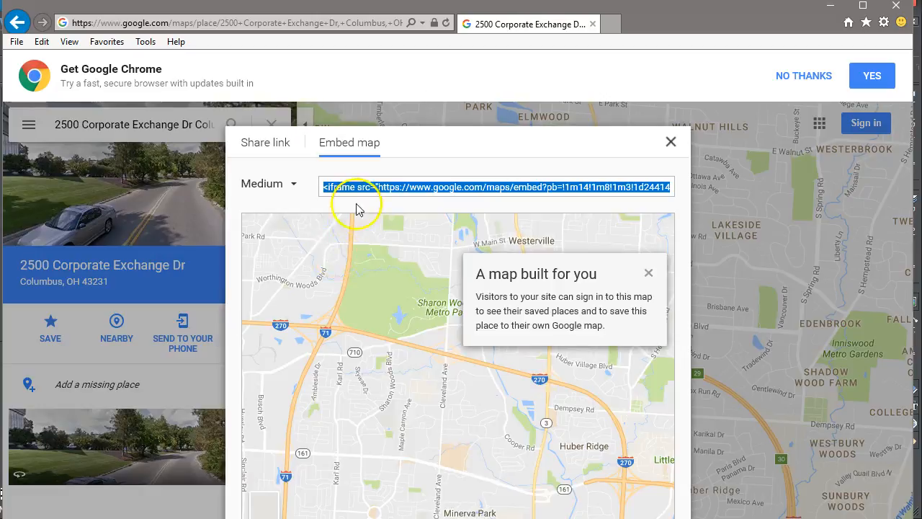
mouse_move(436, 147)
left_mouse_down()
mouse_move(414, 126)
mouse_move(447, 151)
left_mouse_up()
left_click(252, 333)
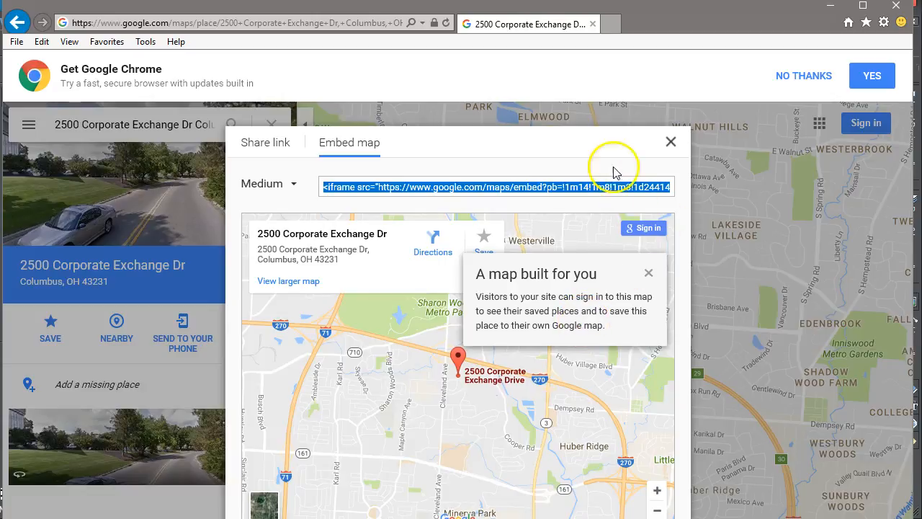
left_click(609, 143)
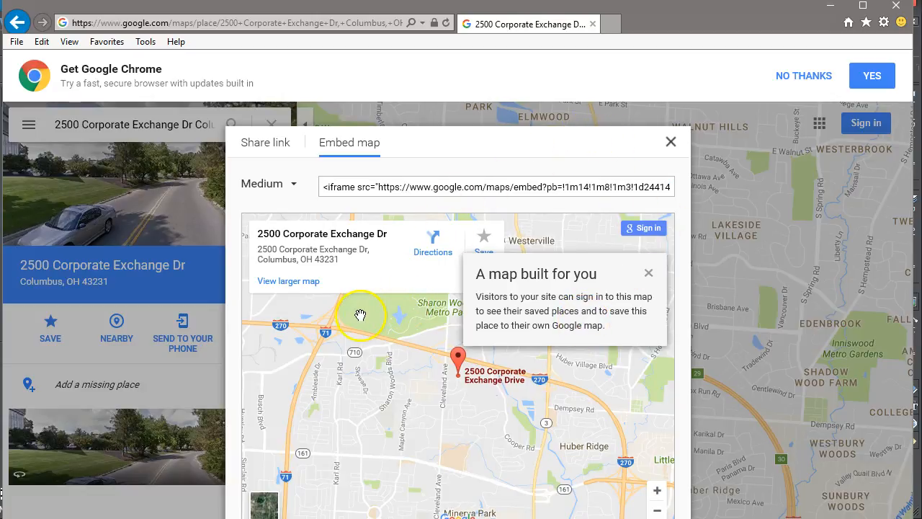
Try the Small size for the embedded map and return it to Medium
left_click(293, 186)
left_click(281, 208)
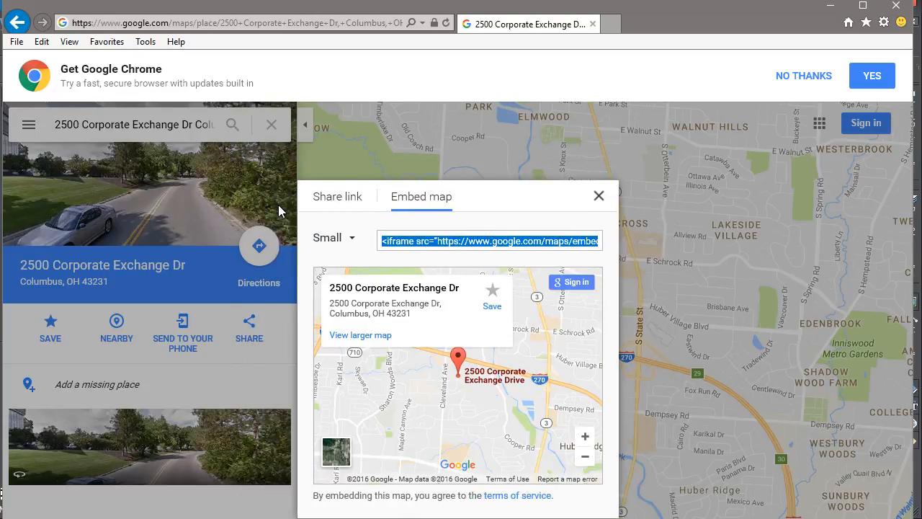
left_click(351, 238)
left_click(347, 276)
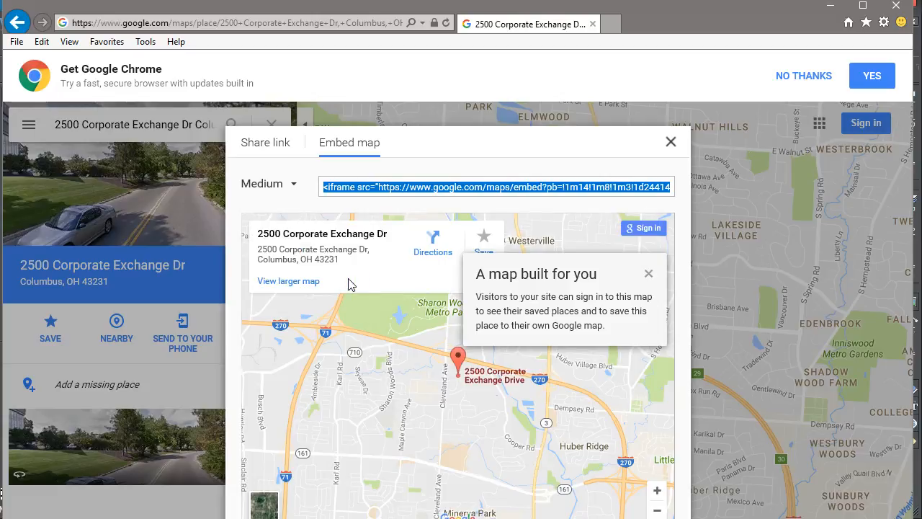
Try the Large size for the embedded map, and switch it to Custom size
left_click(294, 184)
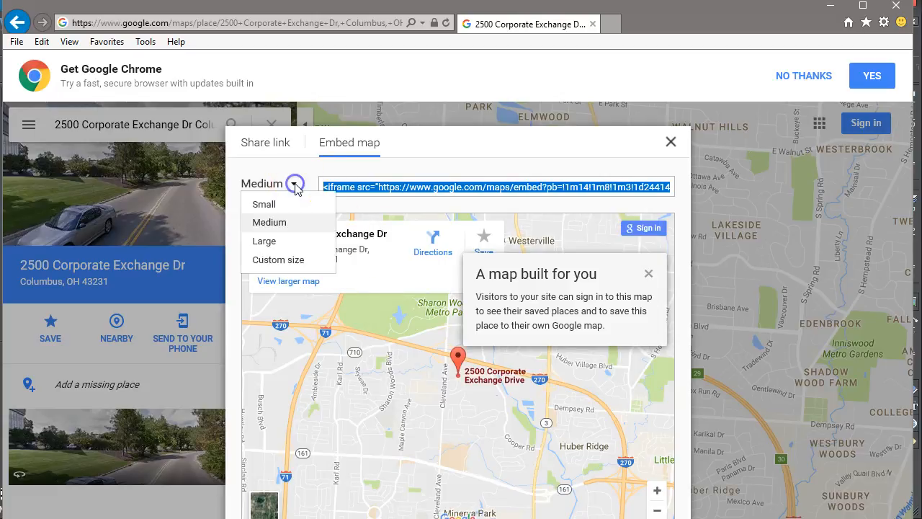
left_click(289, 243)
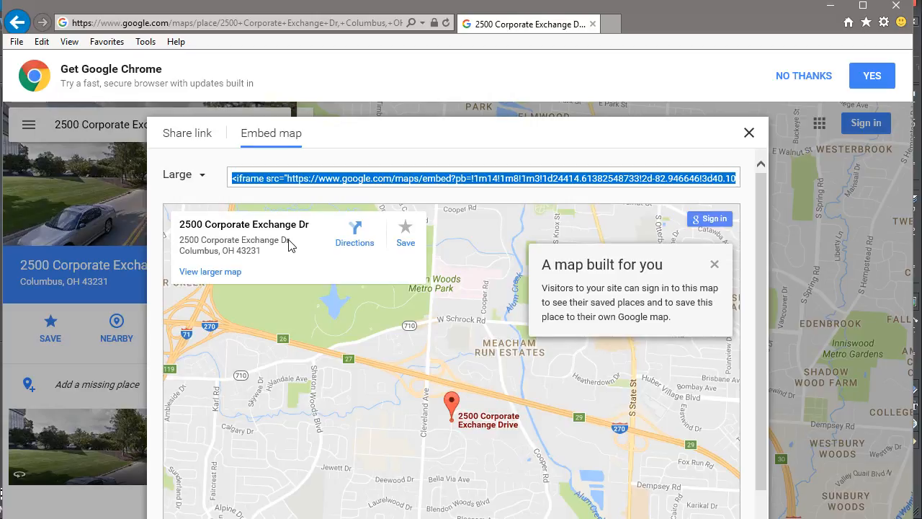
left_click(201, 176)
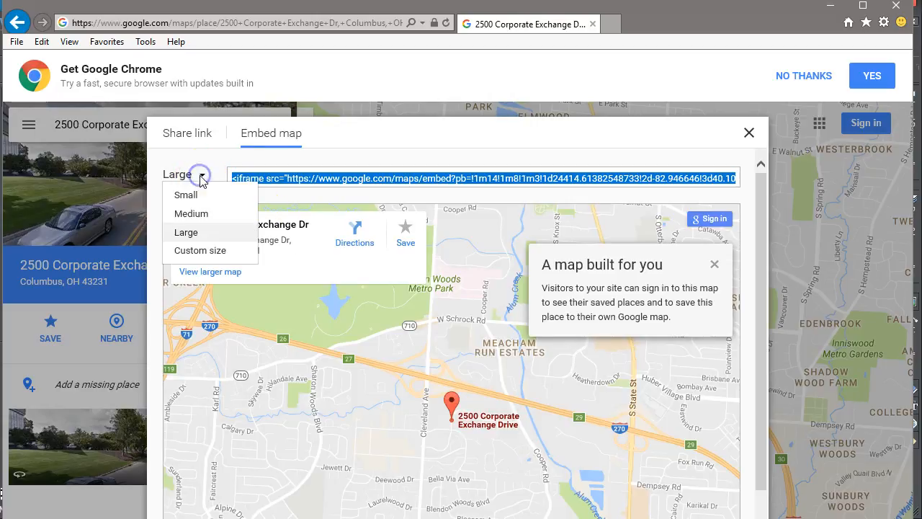
left_click(216, 250)
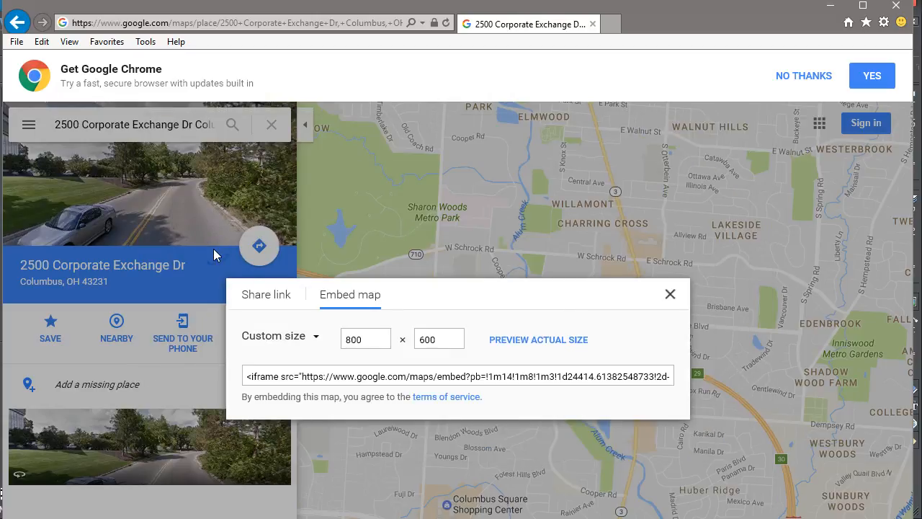
Set the embedded map's custom width to 940 in the sharing options and preview it at actual size
left_click_drag(430, 288, 485, 187)
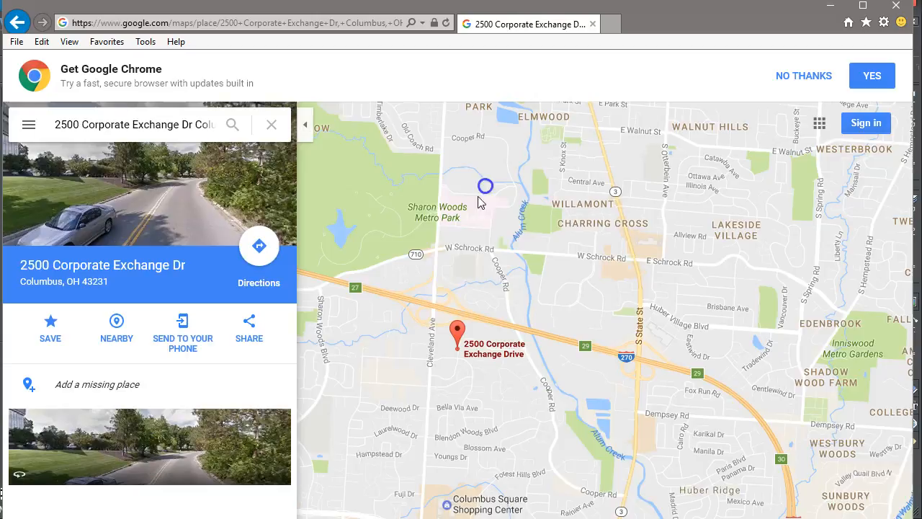
left_click(250, 324)
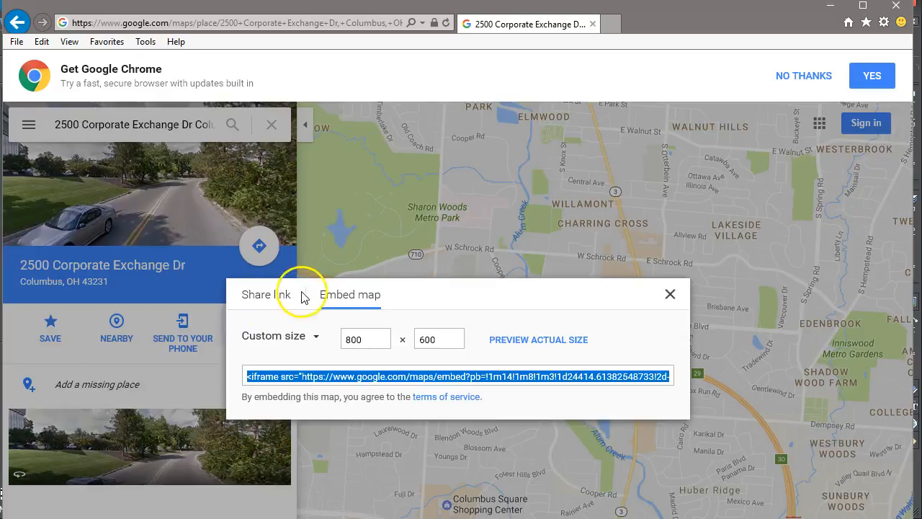
left_click(366, 343)
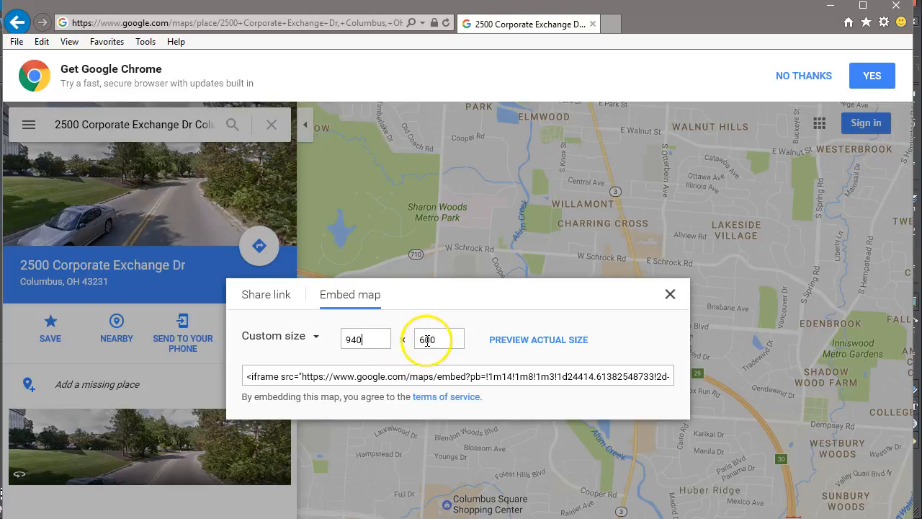
left_click(514, 342)
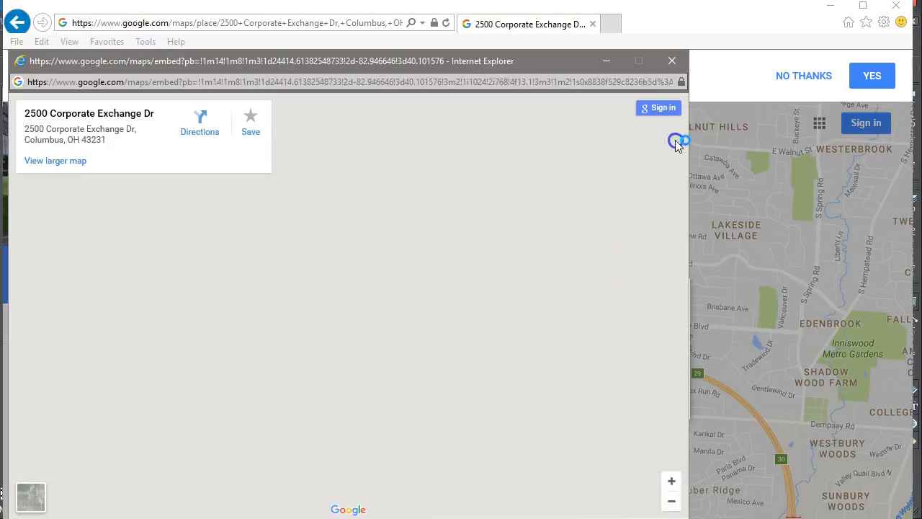
left_click(672, 61)
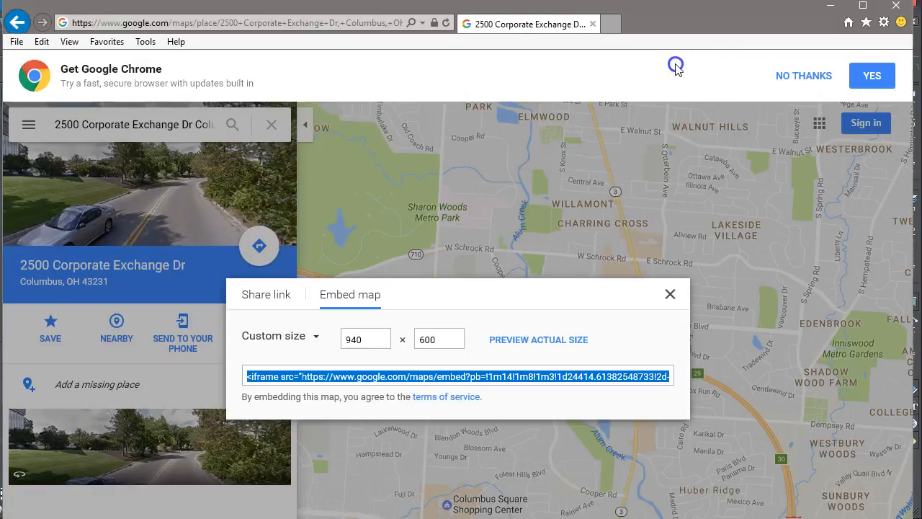
Copy the 940 × 600 map embed code and return to Xara Designer Pro X
right_click(452, 379)
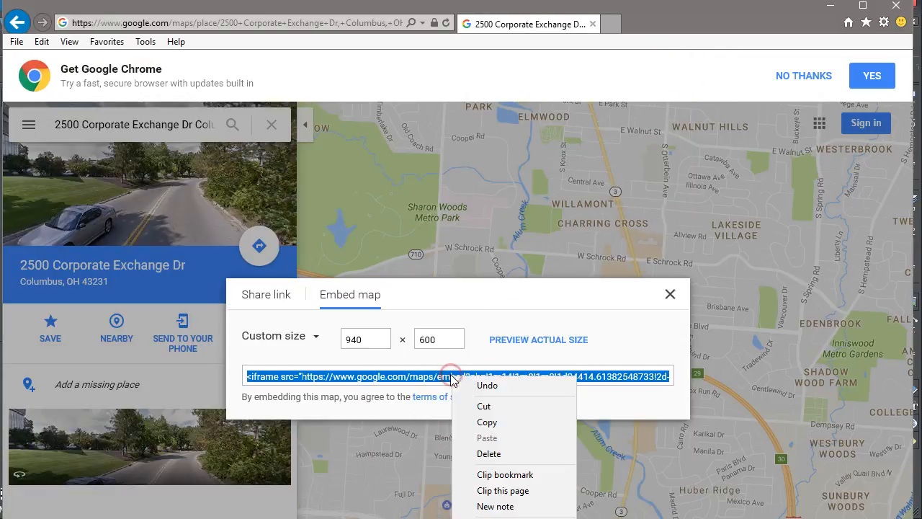
left_click(488, 424)
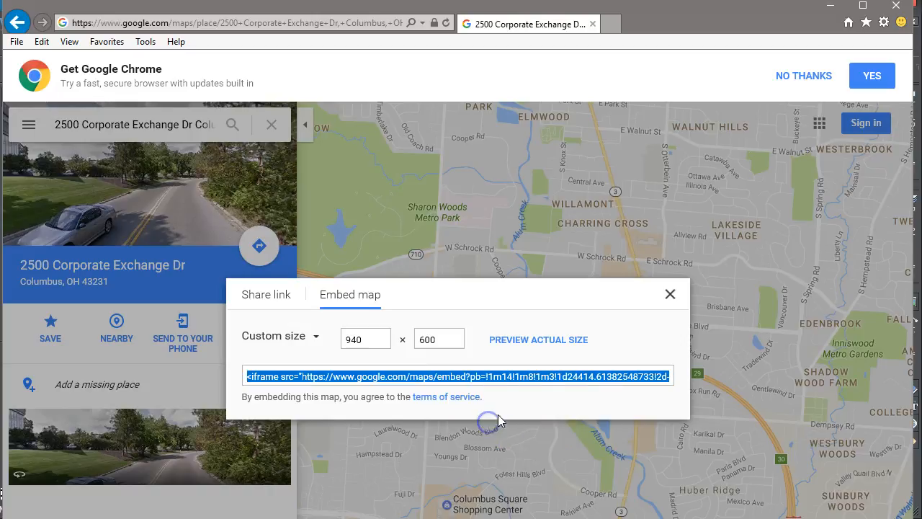
left_click(670, 294)
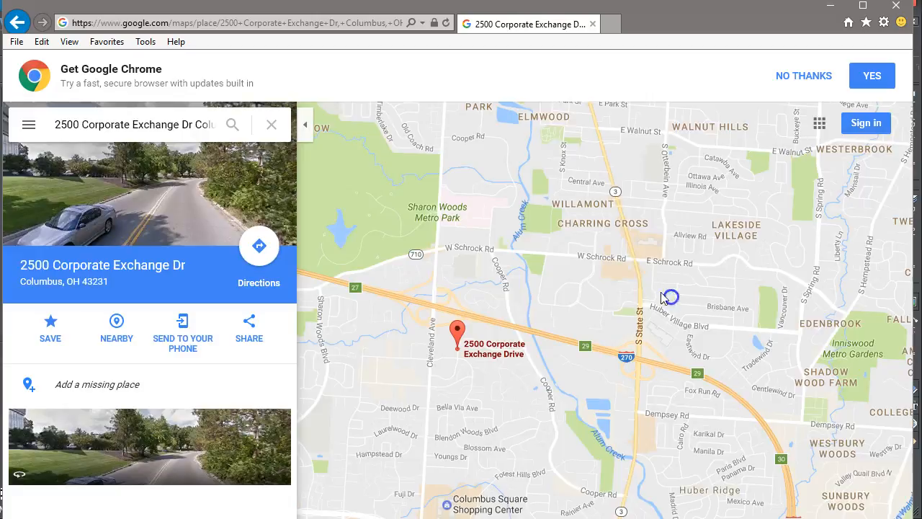
left_click(832, 11)
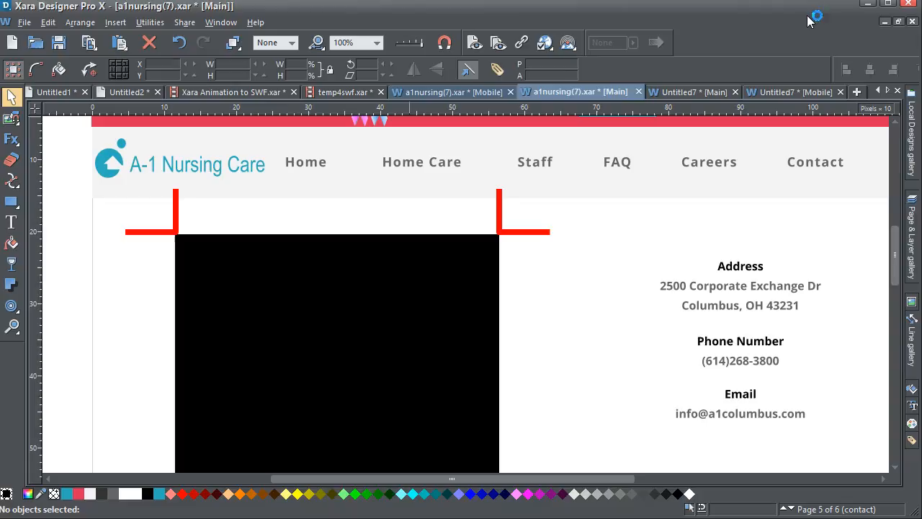
left_click(807, 14)
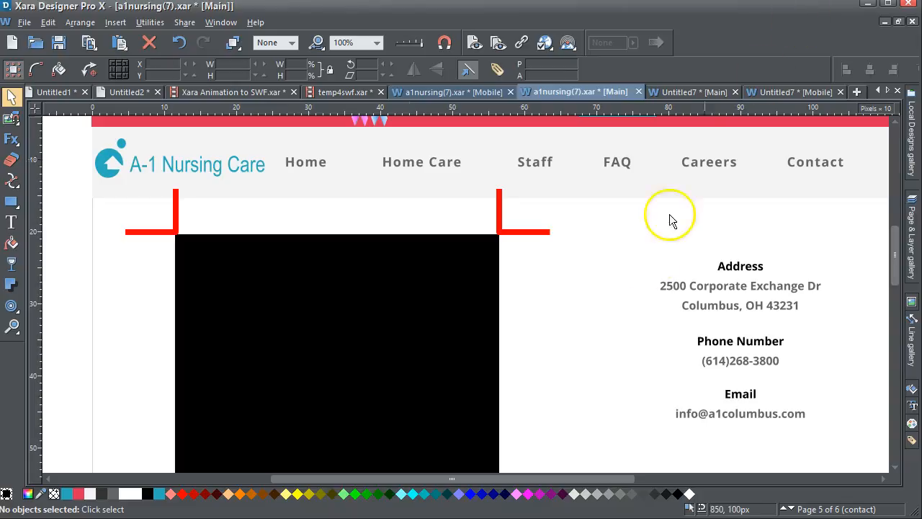
Paste the copied iframe code below the existing code in the black map placeholder's body HTML code
left_click(440, 326)
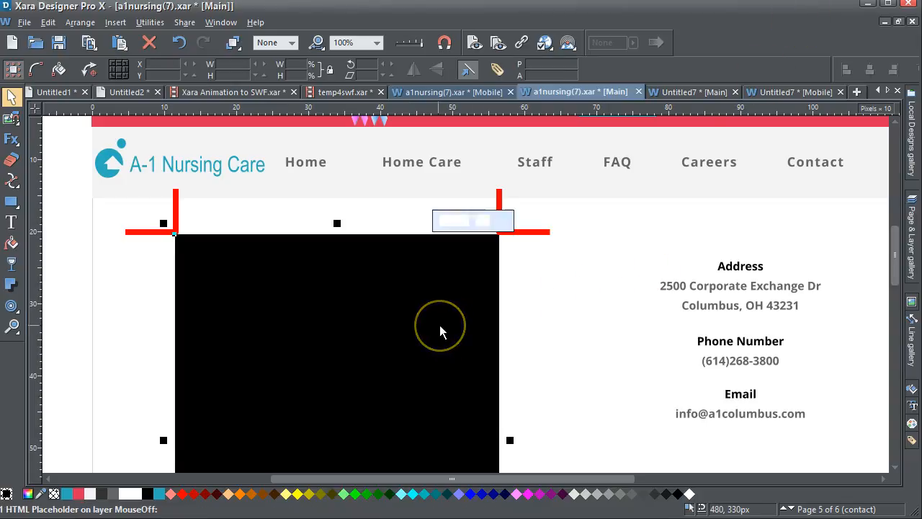
left_click(483, 221)
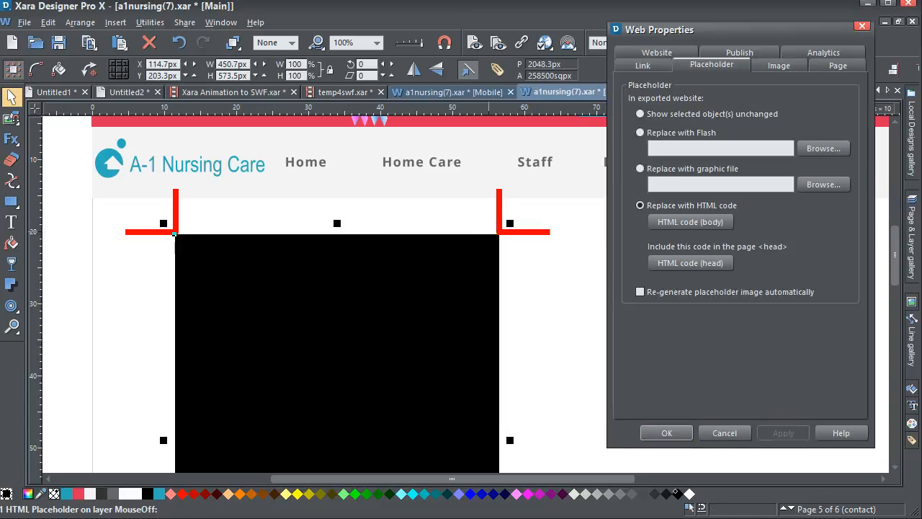
left_click(688, 222)
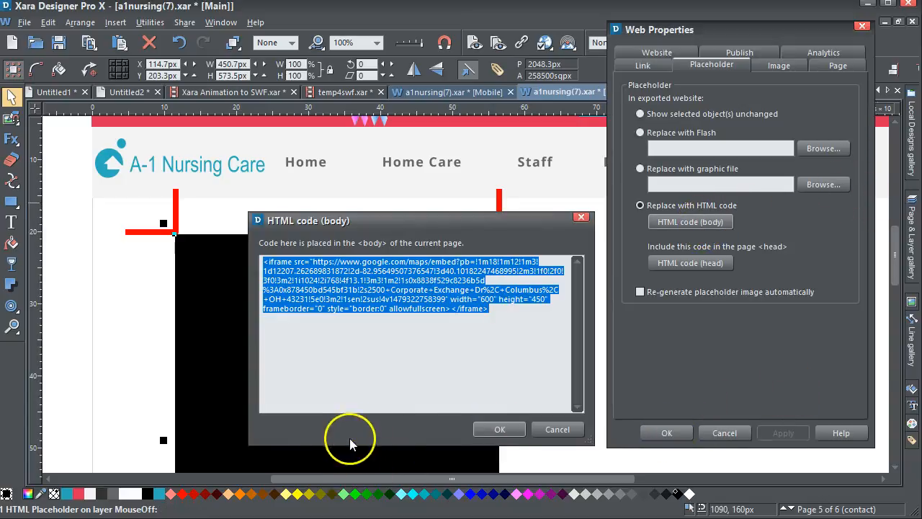
left_click(503, 314)
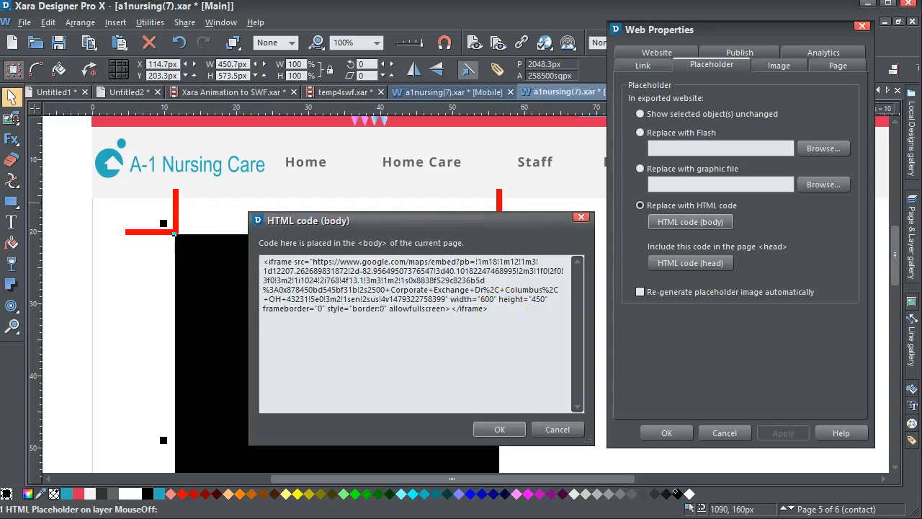
key("ctrl+v")
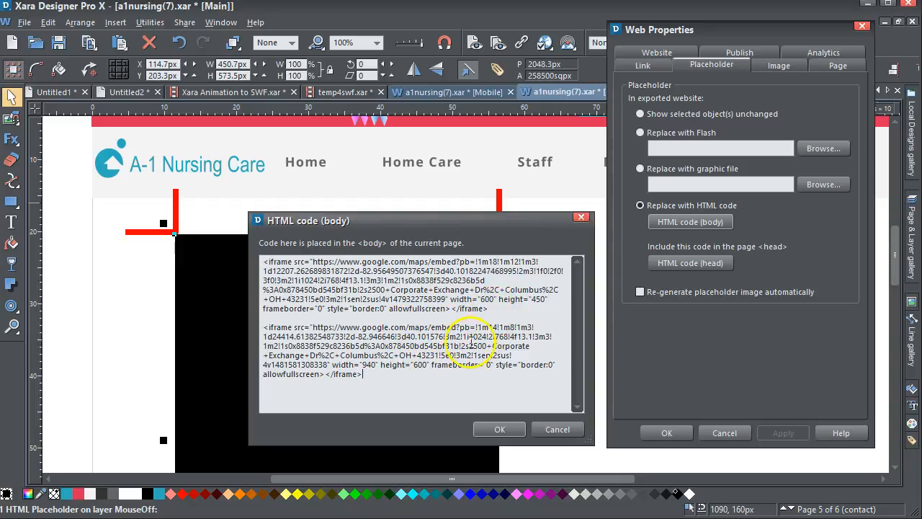
Delete the old 600 × 450 iframe code from the placeholder's body HTML and apply the web properties
left_click_drag(497, 314, 247, 259)
key("Delete")
left_click(399, 320)
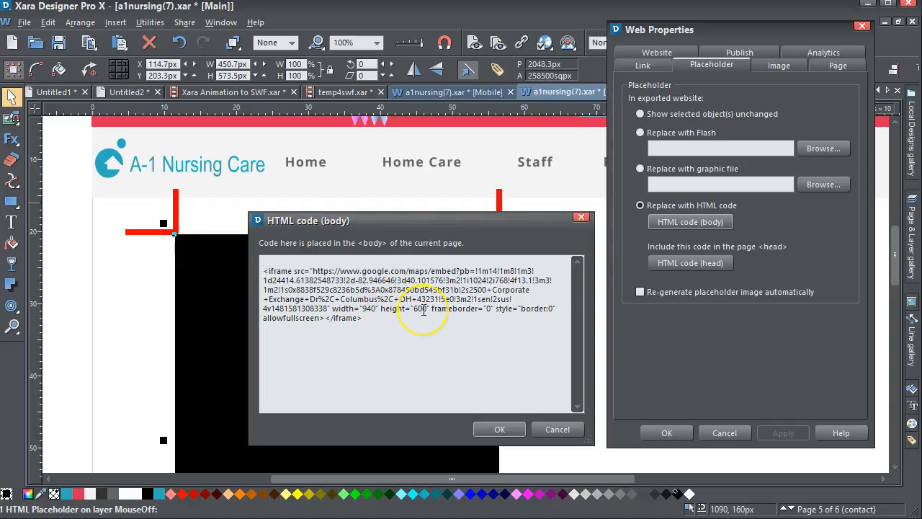
left_click(500, 430)
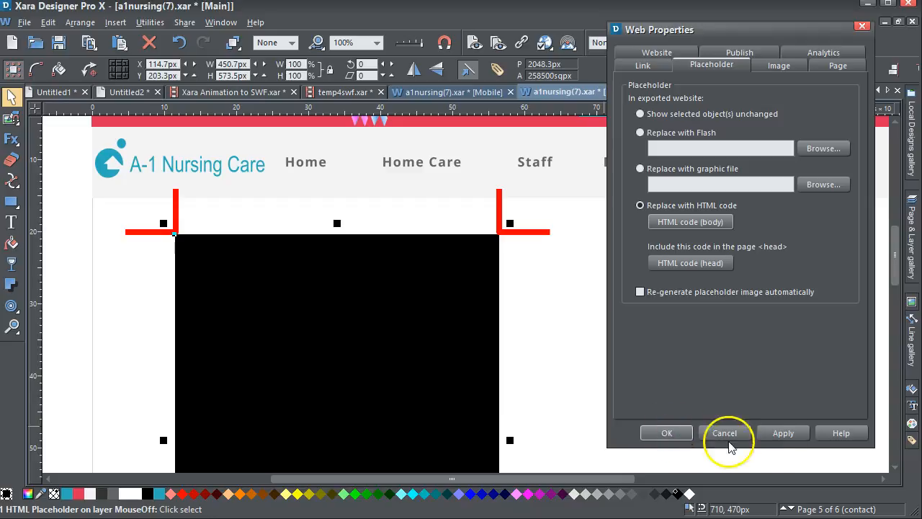
left_click(785, 437)
left_click(687, 435)
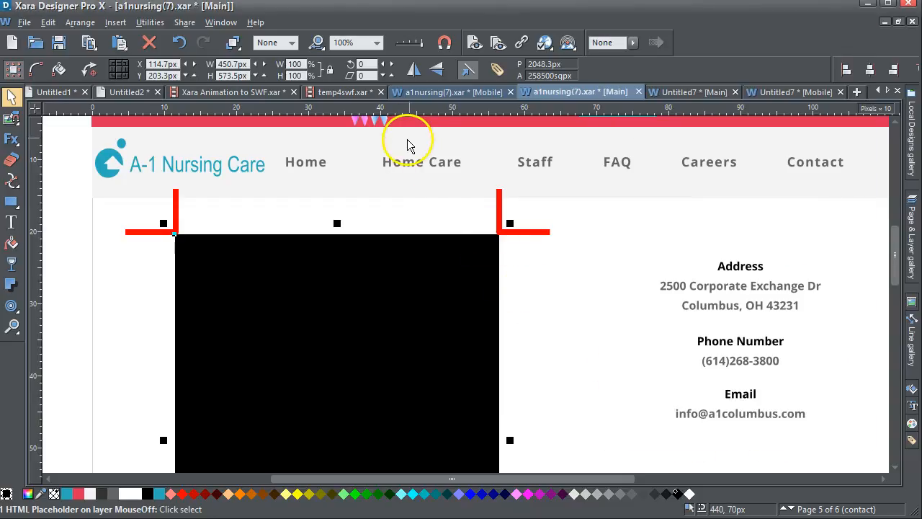
Preview the contact page with the new map and review the iframe dimensions in the placeholder's body HTML code
left_click(474, 43)
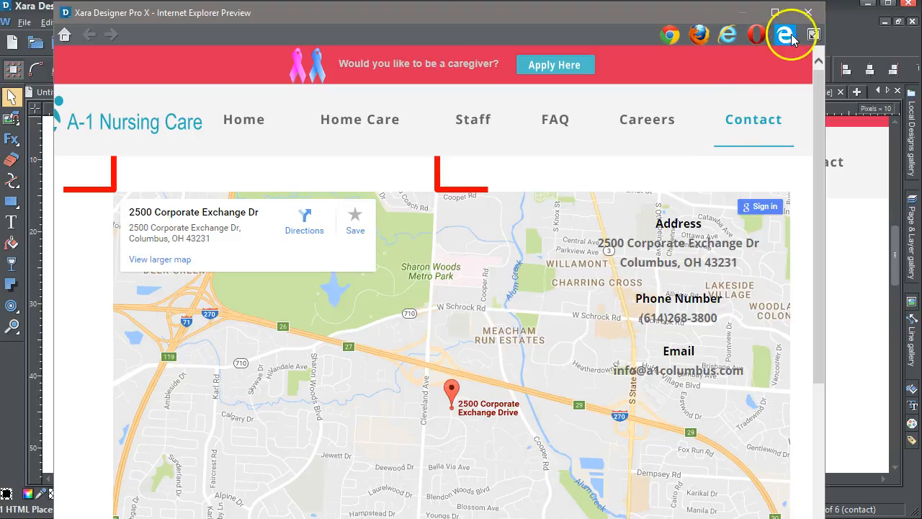
left_click(808, 15)
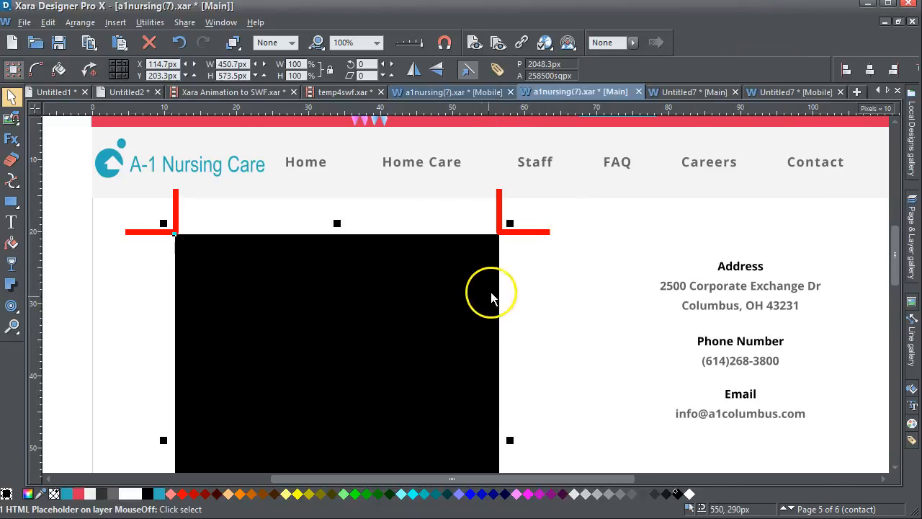
left_click(469, 288)
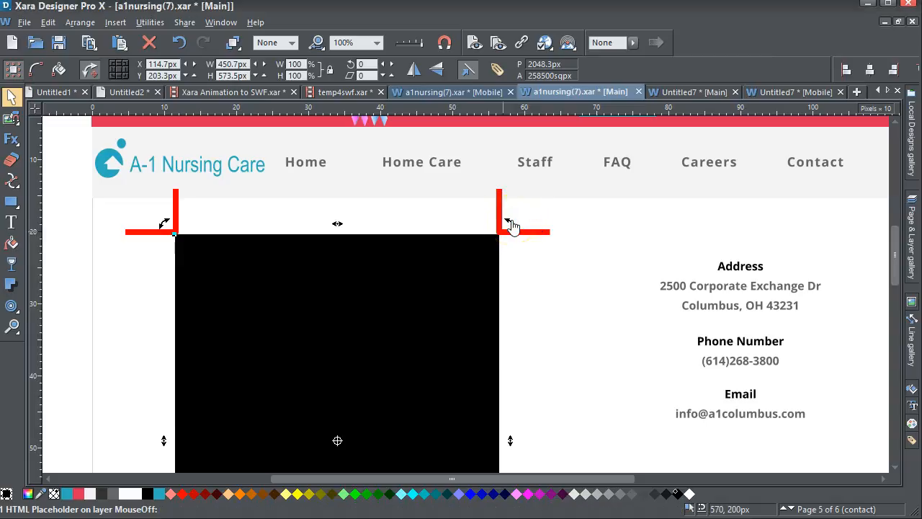
key("ctrl+shift+w")
left_click(688, 208)
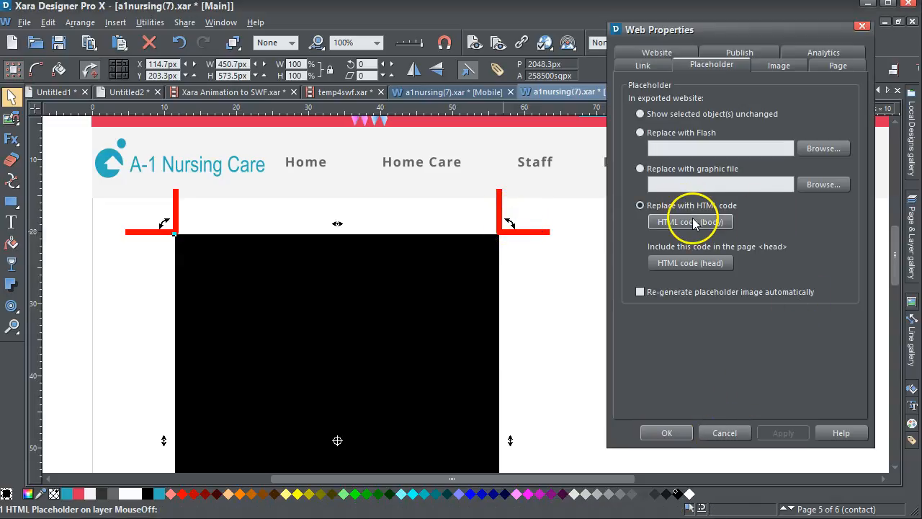
left_click(690, 221)
left_click(453, 340)
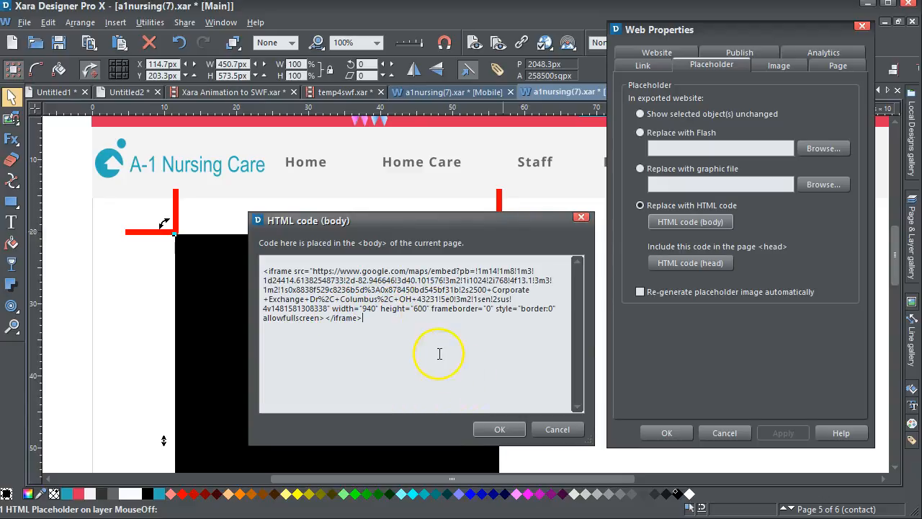
left_click(494, 429)
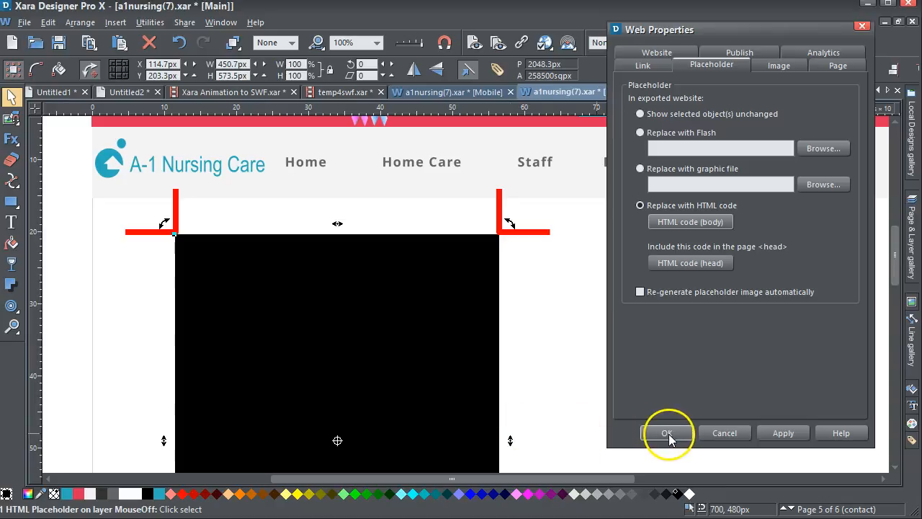
left_click(665, 432)
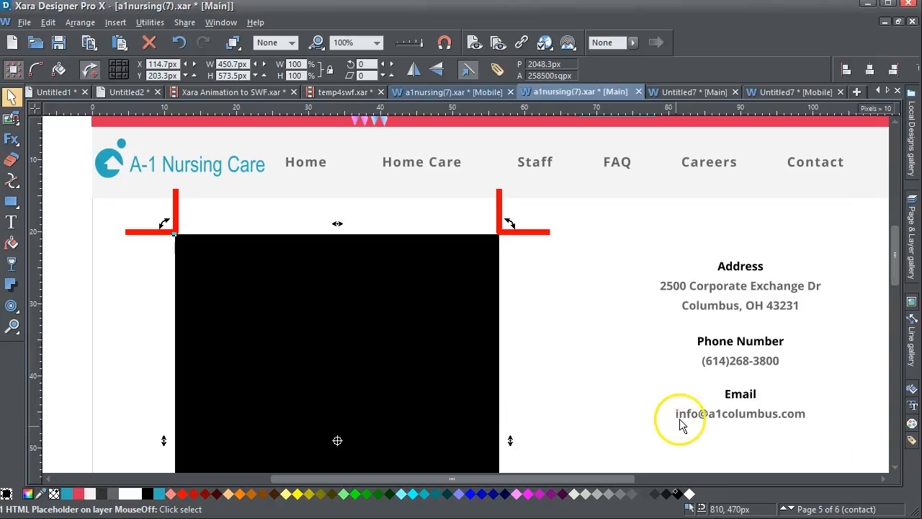
Select the black map placeholder and set its origin to the top-left corner
left_click(165, 274)
left_click(184, 270)
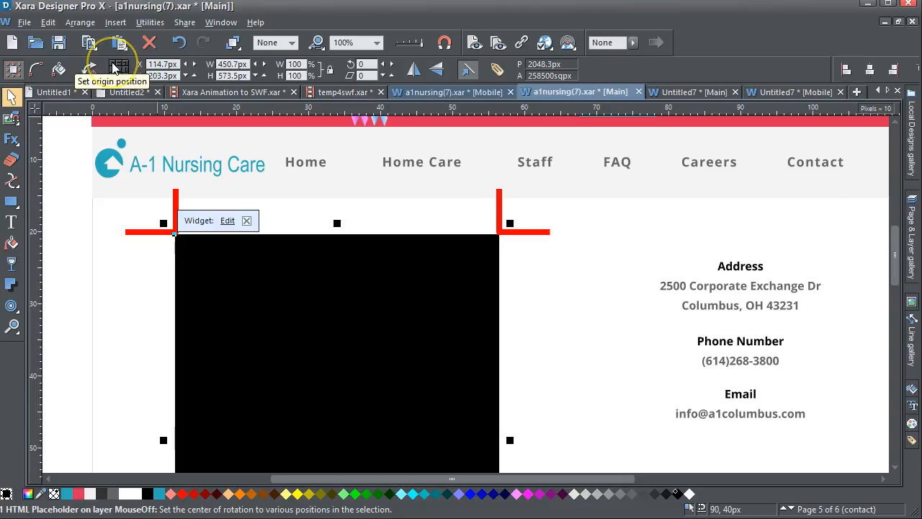
left_click(113, 68)
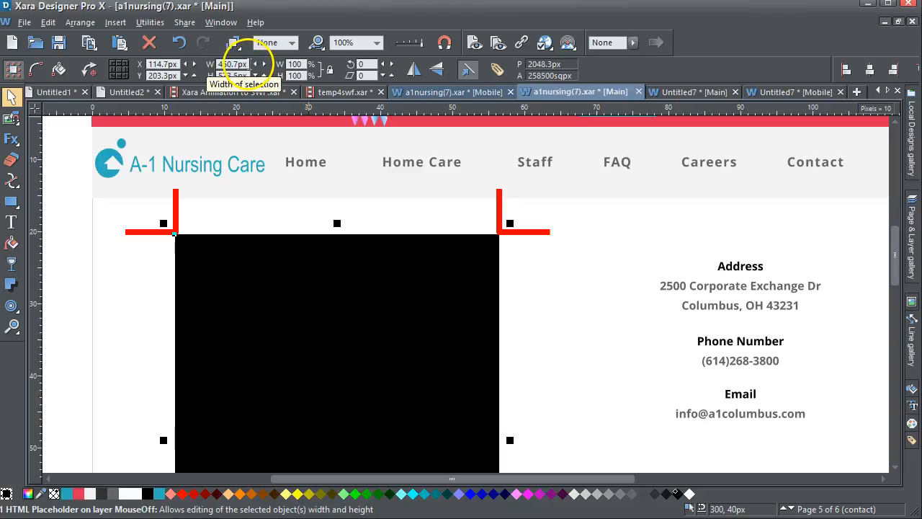
Check the iframe width and height in the black placeholder's body HTML code, keeping the code as it is
left_click(309, 296)
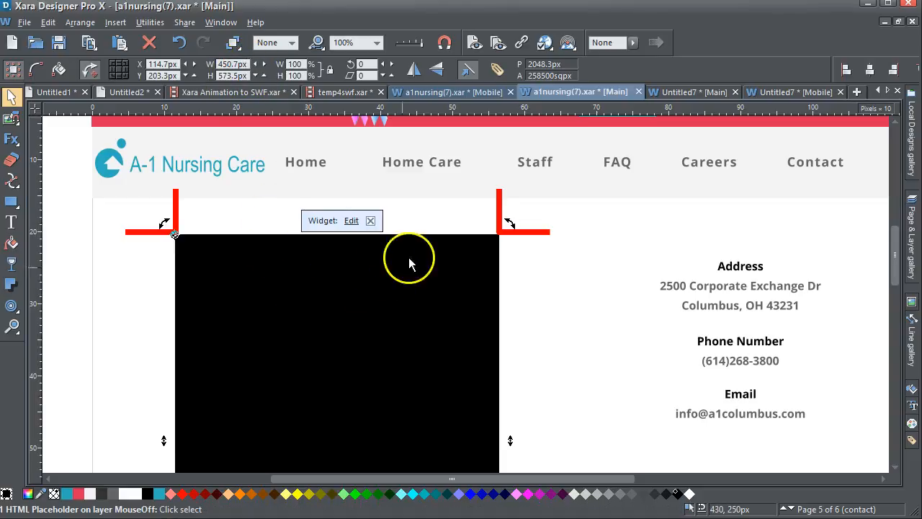
left_click(352, 223)
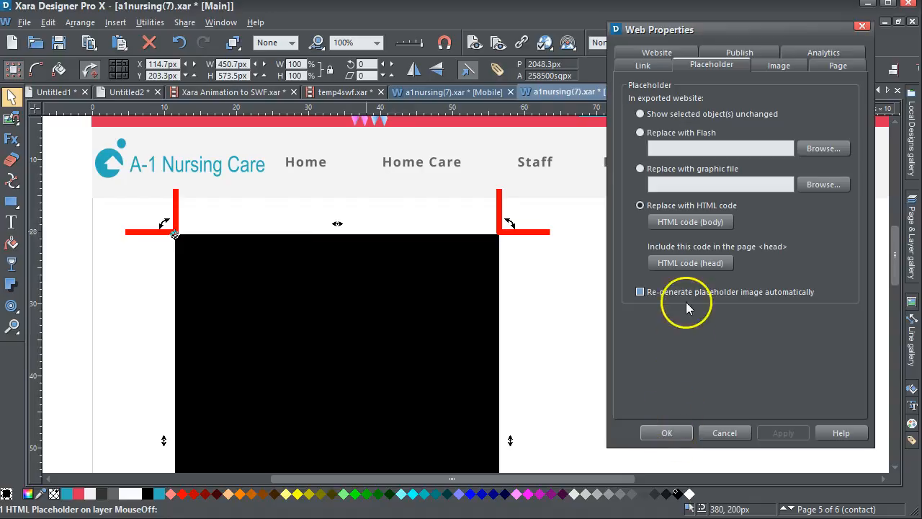
left_click(690, 222)
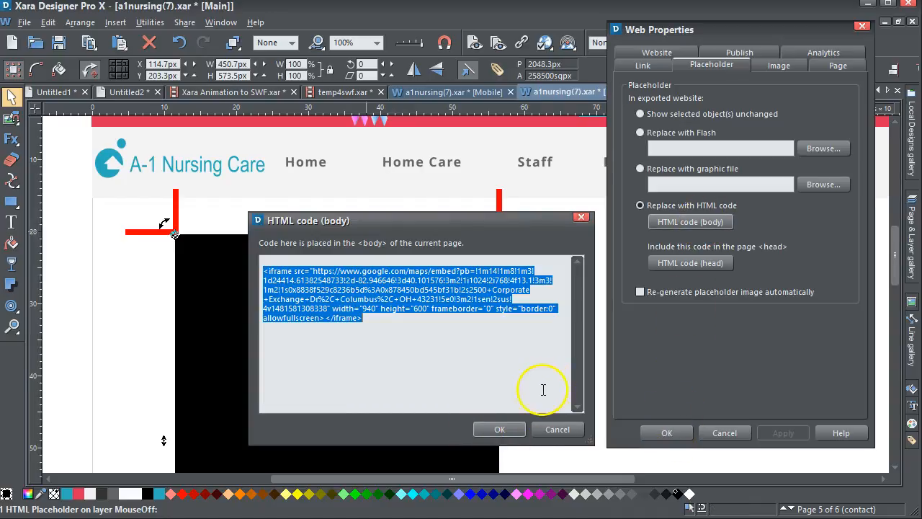
left_click(499, 430)
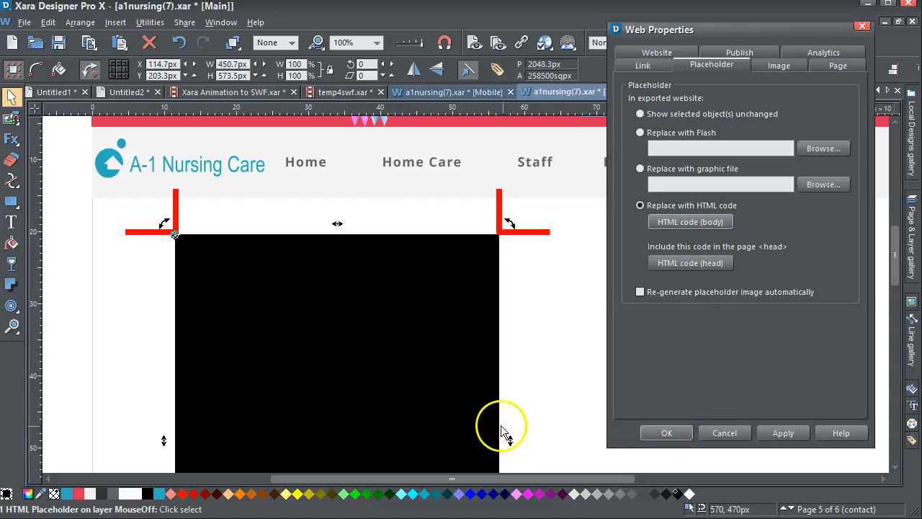
left_click(683, 438)
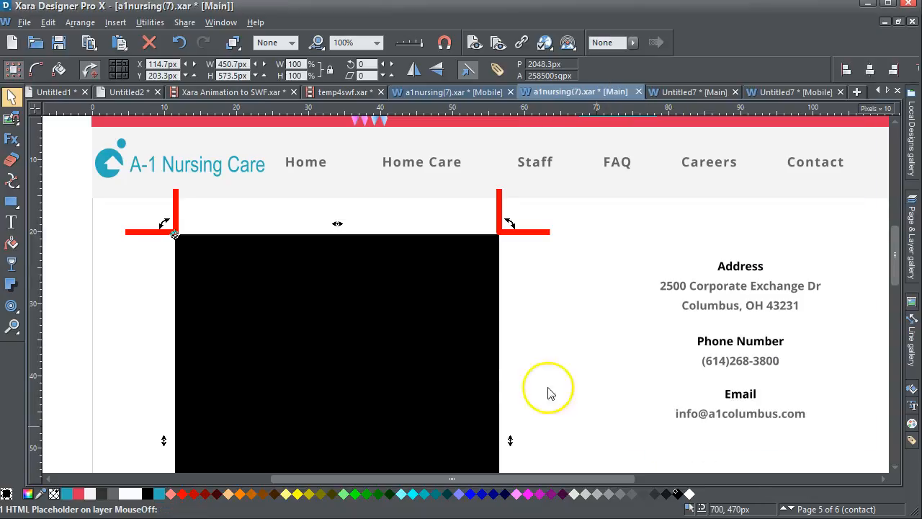
Resize the black map placeholder to 940 px wide and 600 px high
left_click(225, 64)
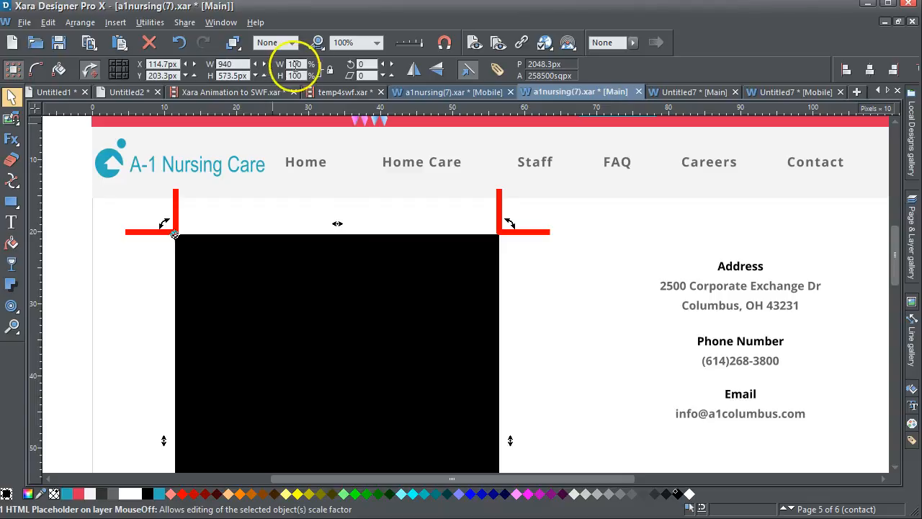
left_click(218, 75)
left_click_drag(218, 75, 268, 75)
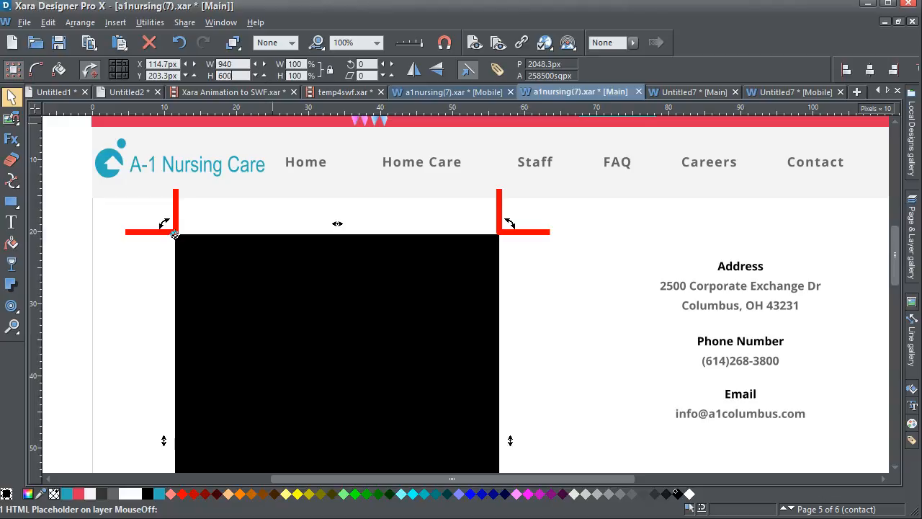
key("Return")
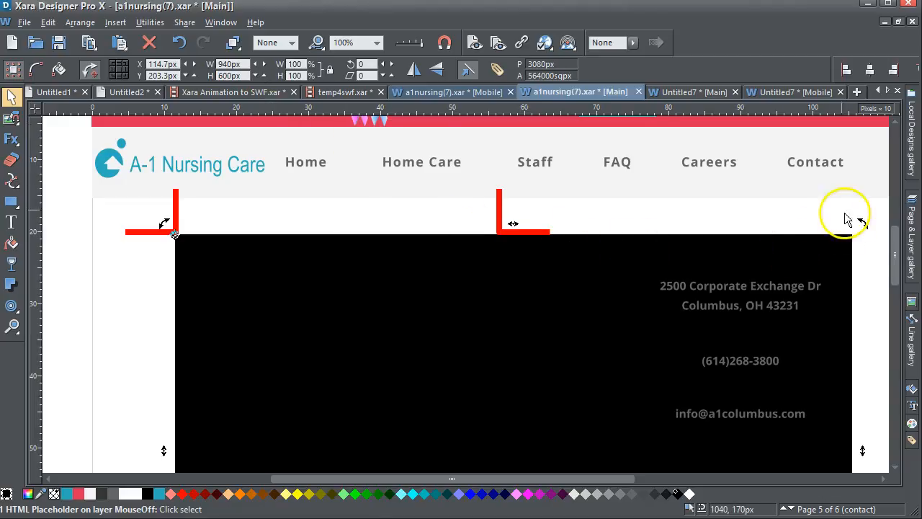
Move the address, phone number and email text blocks together off the placeholder, beyond the page's right edge at about X 1120 px
left_click(378, 43)
left_click(342, 149)
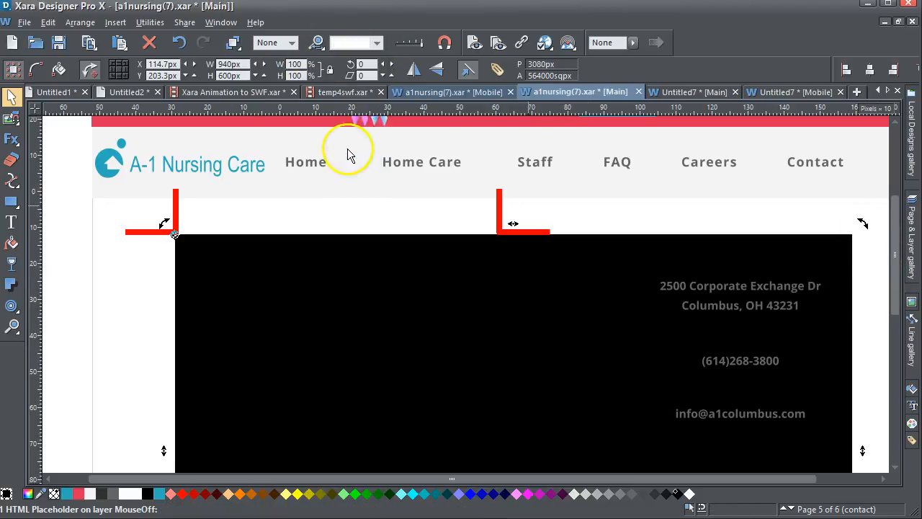
left_click_drag(889, 268, 896, 288)
left_click(573, 215)
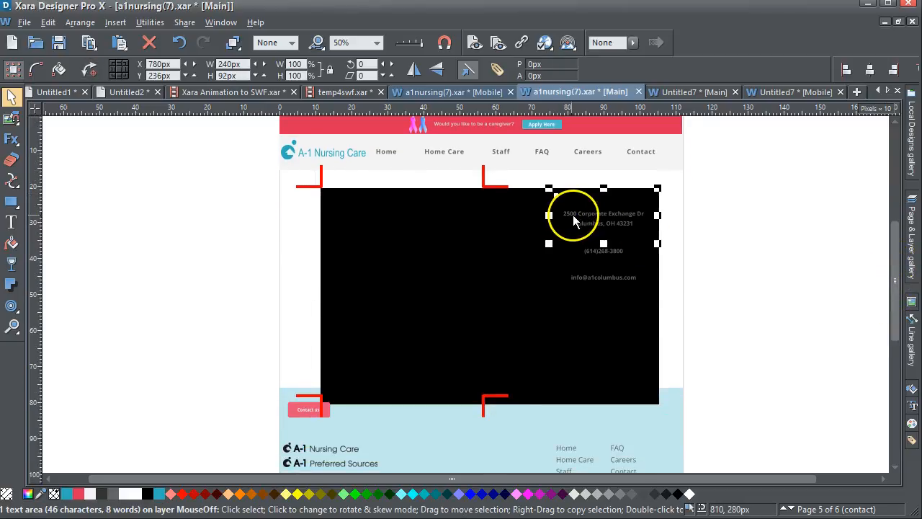
left_click_drag(730, 184, 530, 322)
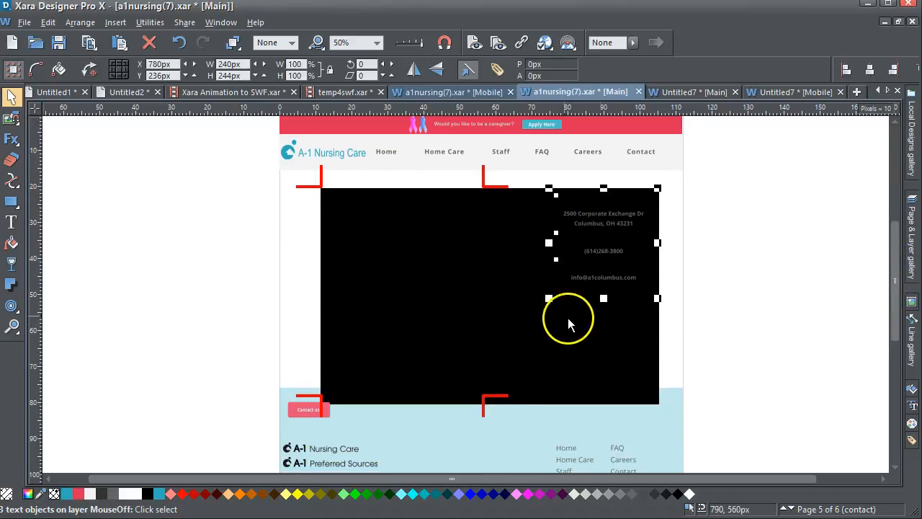
left_click_drag(795, 317, 895, 317)
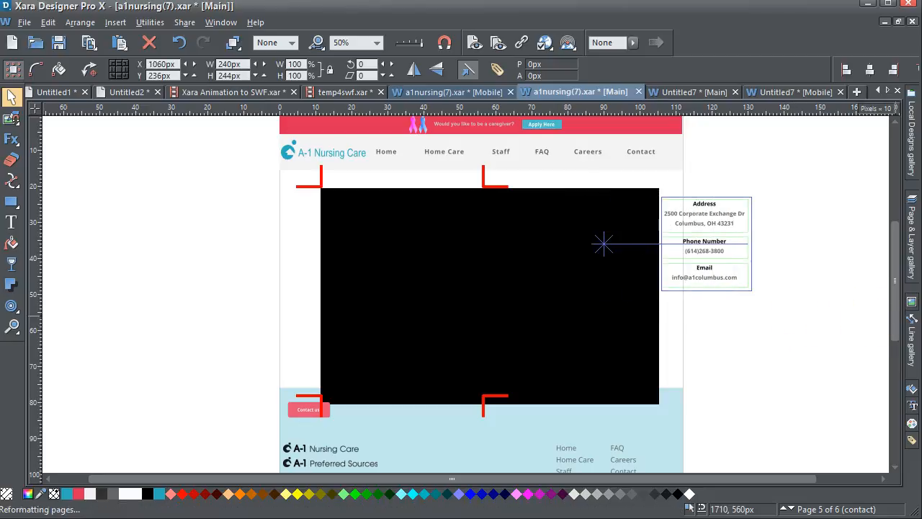
key("Escape")
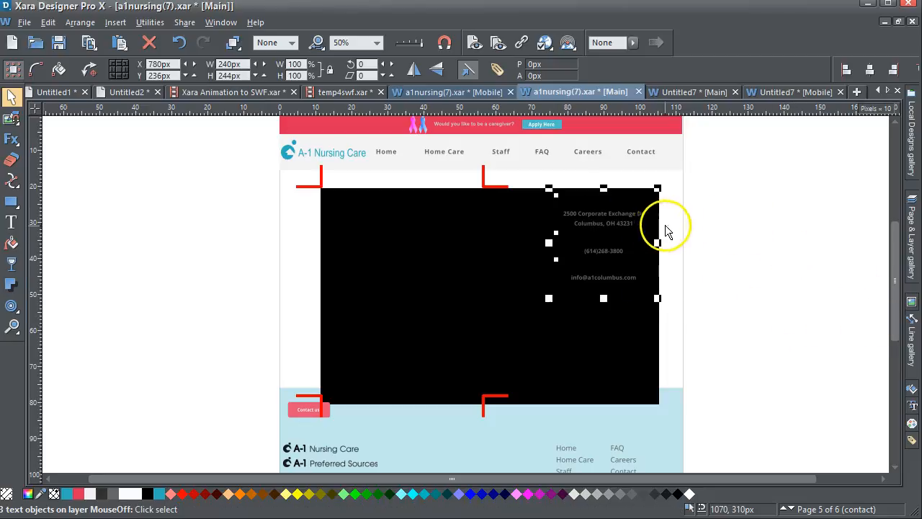
left_click_drag(641, 204, 829, 199)
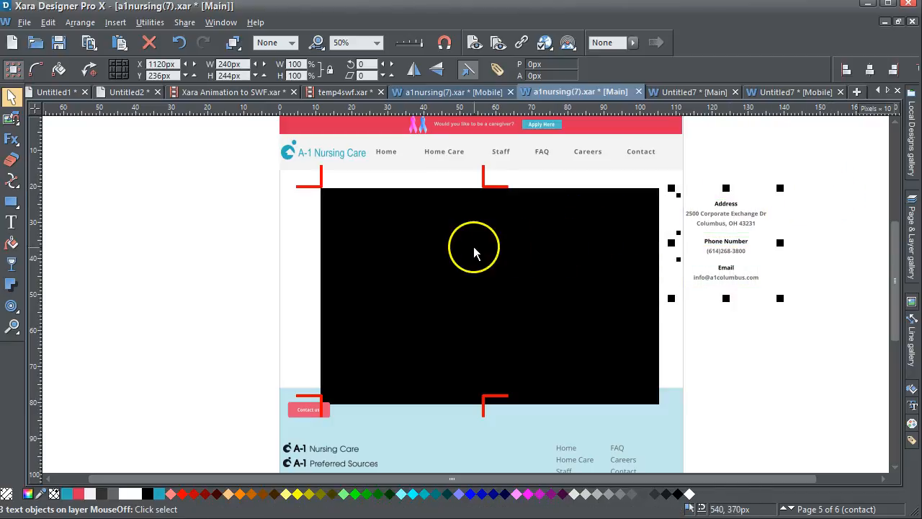
Move the upper and lower red corner markers from the page's middle to the placeholder's right edge, at about X 1050 px
left_click(485, 181)
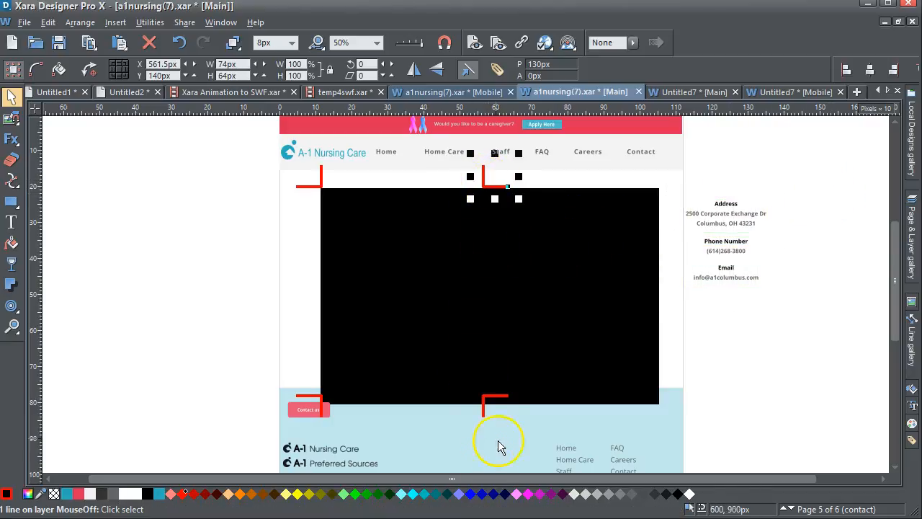
left_click(485, 420, "shift")
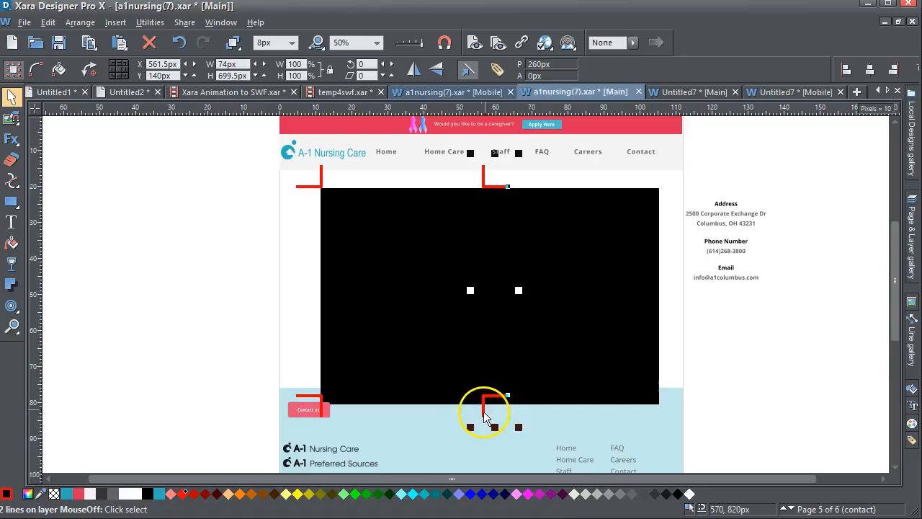
left_click_drag(485, 416, 658, 424)
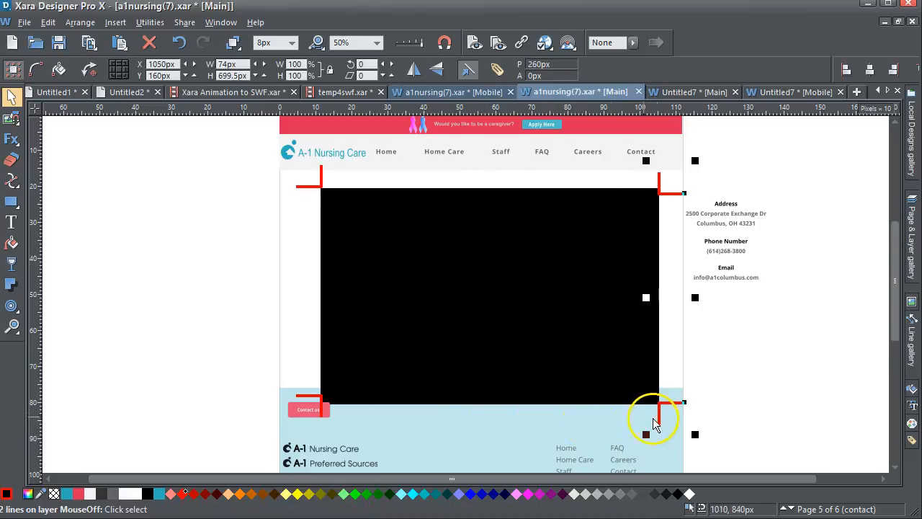
Align the lower-left red marker with the placeholder's bottom edge and the upper-right marker with its top edge
left_click(315, 397)
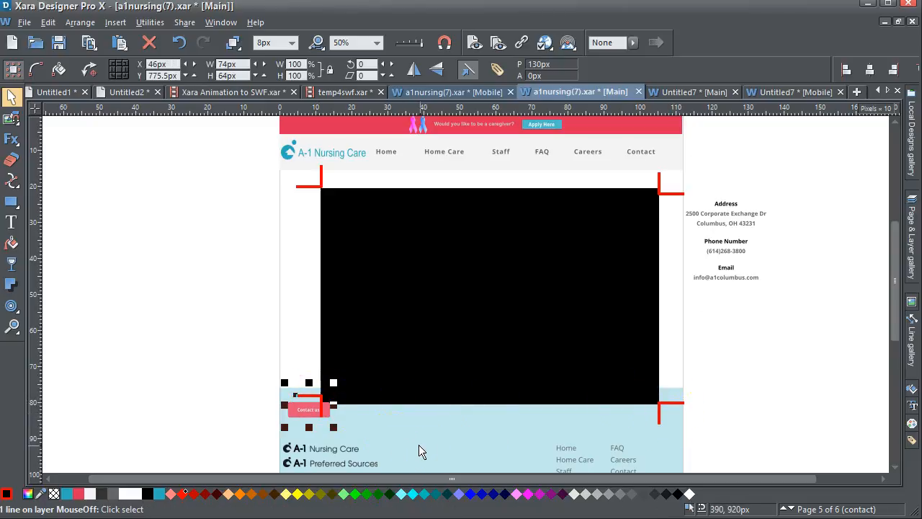
key("Down")
key("Down")
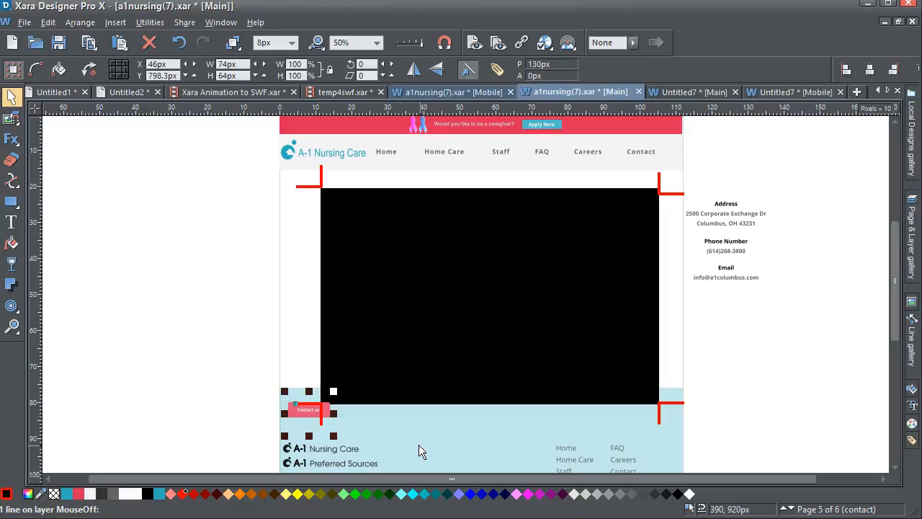
left_click(676, 193)
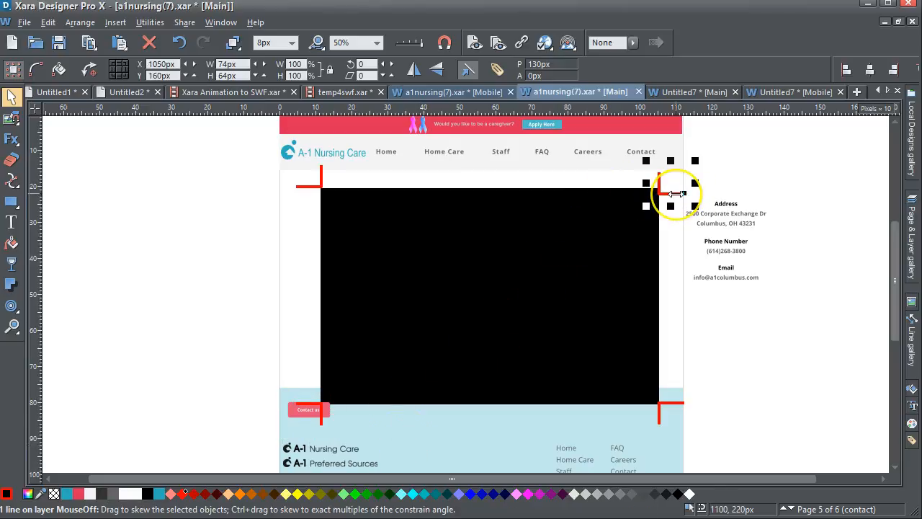
left_click_drag(676, 193, 676, 191)
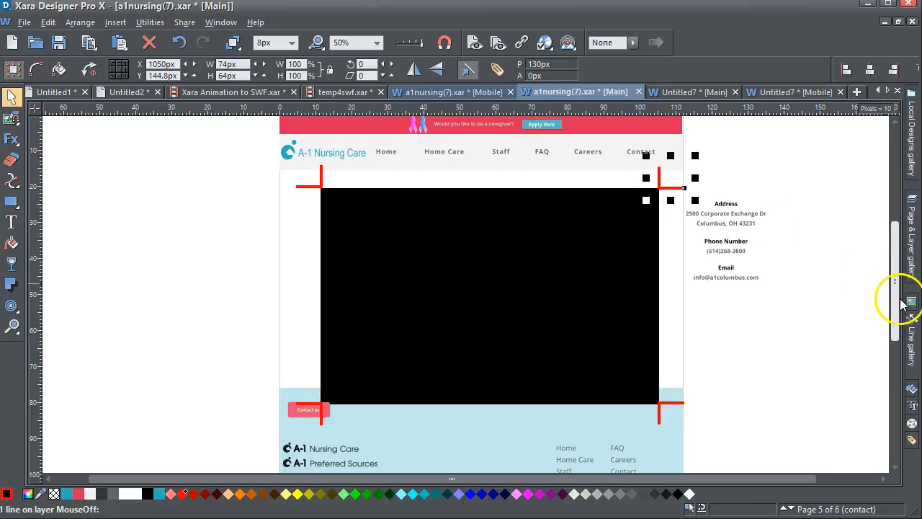
Preview the contact page and compare the map's edges with the red corner markers down to the footer
scroll(897, 322, "down", 3)
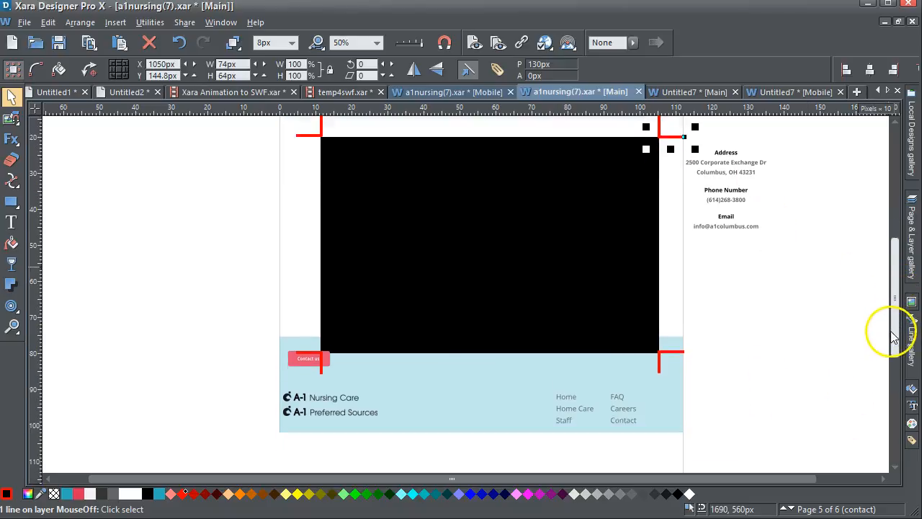
scroll(893, 344, "up", 3)
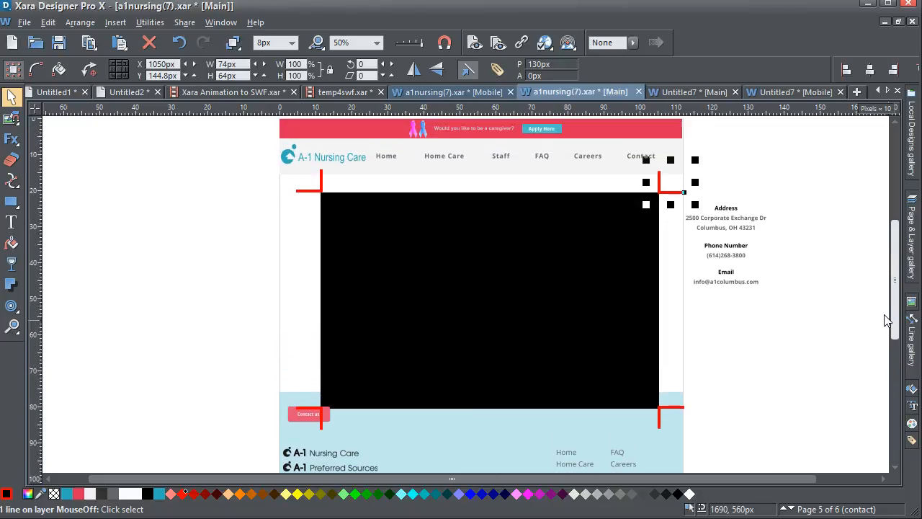
left_click(473, 44)
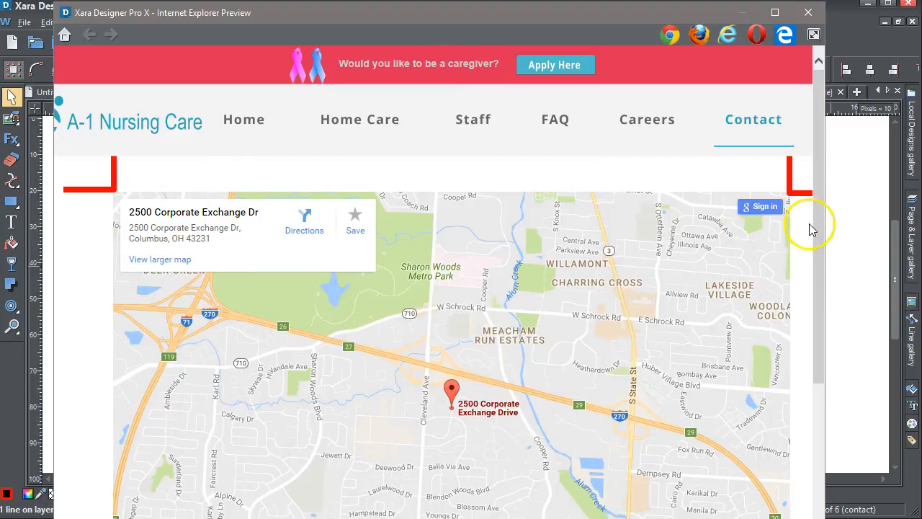
left_click_drag(817, 223, 825, 319)
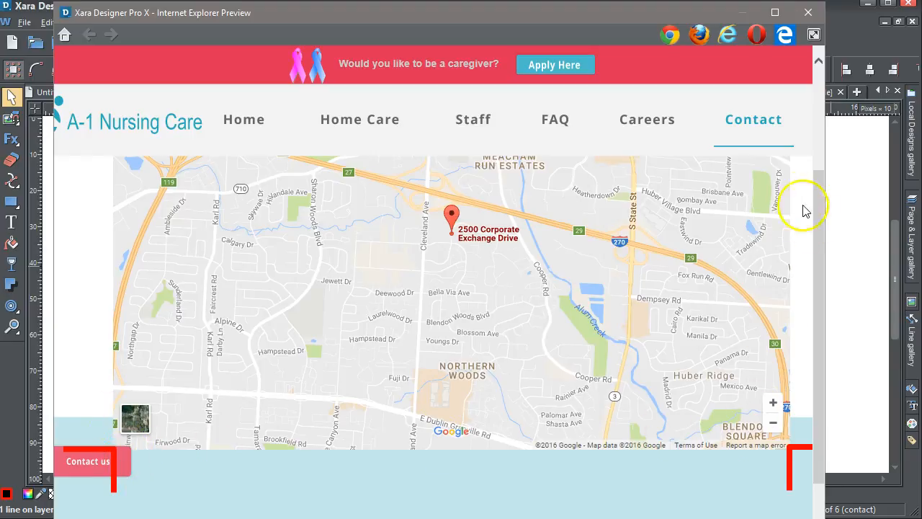
left_click(808, 15)
Move the black placeholder to X 120 px, Y 200 px and review its placeholder web properties
mouse_move(535, 250)
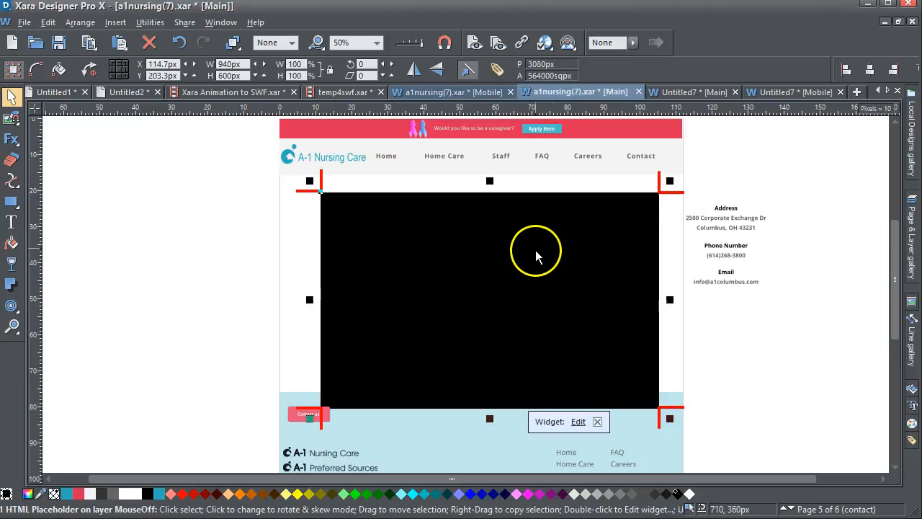
mouse_move(501, 287)
left_mouse_down()
mouse_move(552, 313)
mouse_move(517, 314)
mouse_move(490, 287)
mouse_move(502, 288)
left_mouse_up()
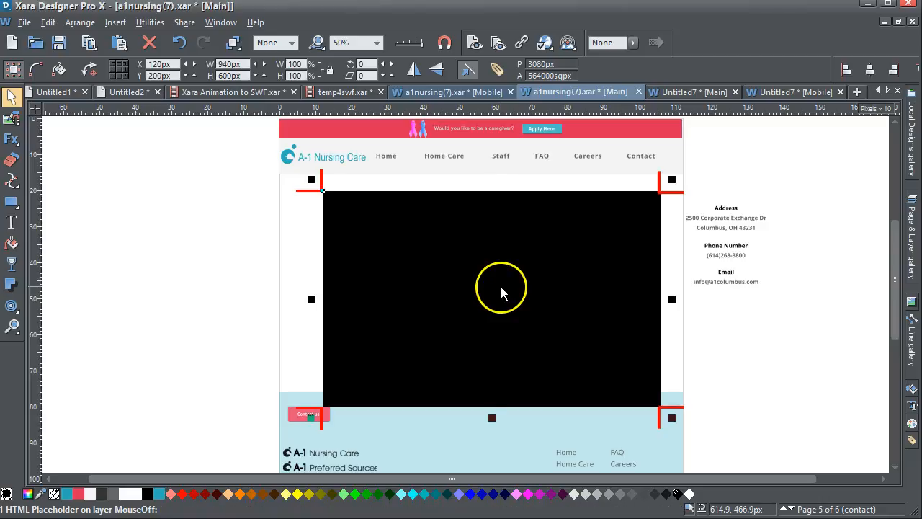
left_click(478, 245)
left_click(541, 420)
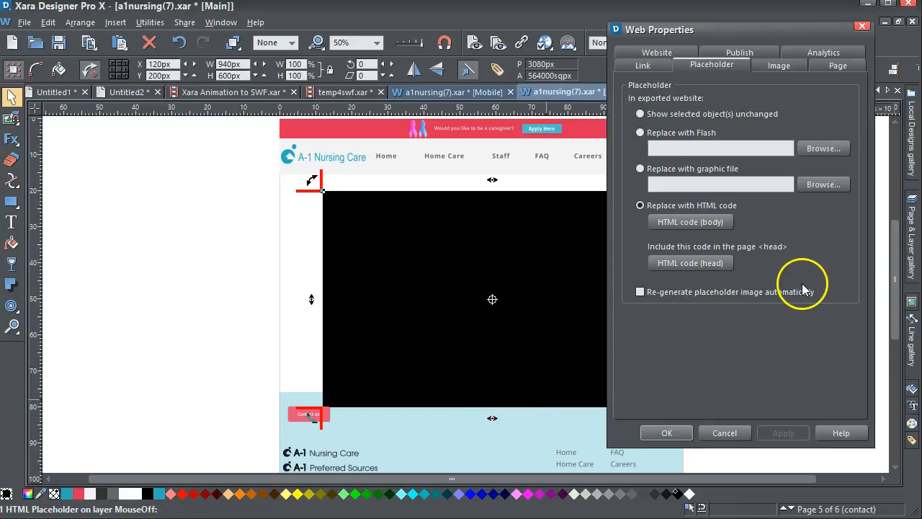
left_click(672, 433)
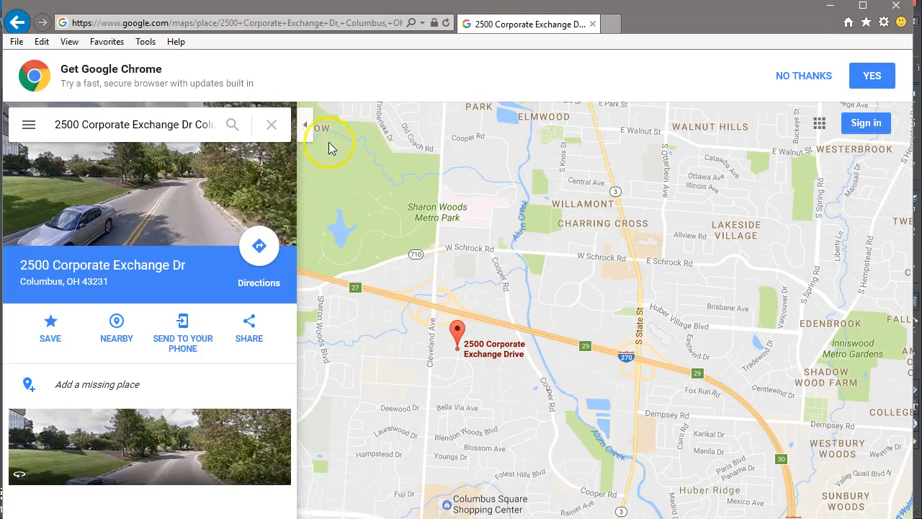
In Google Maps in the browser, set the embed map's custom size to 470 × 300 and preview it at actual size
left_click(248, 323)
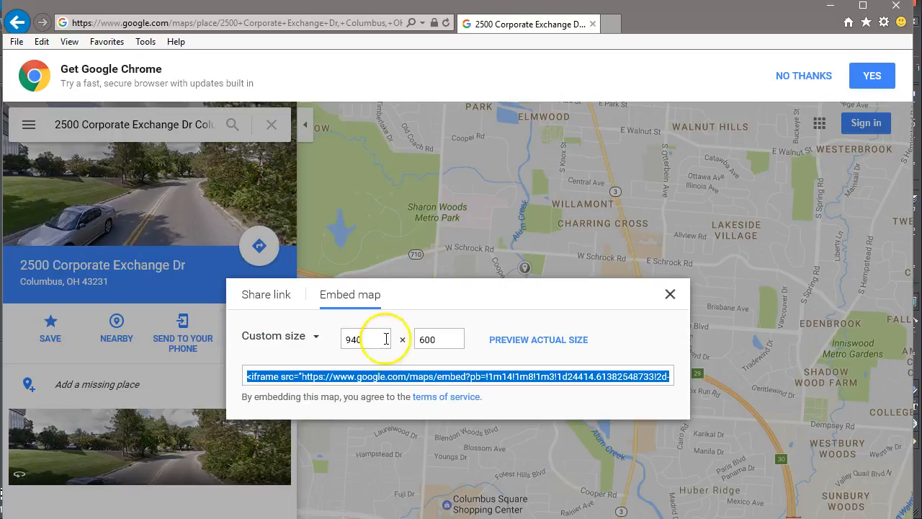
left_click(364, 339)
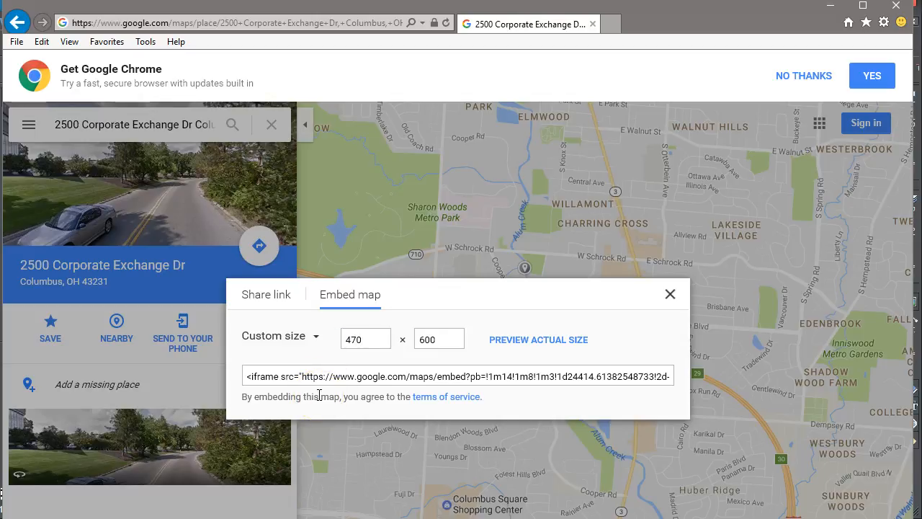
left_click(416, 339)
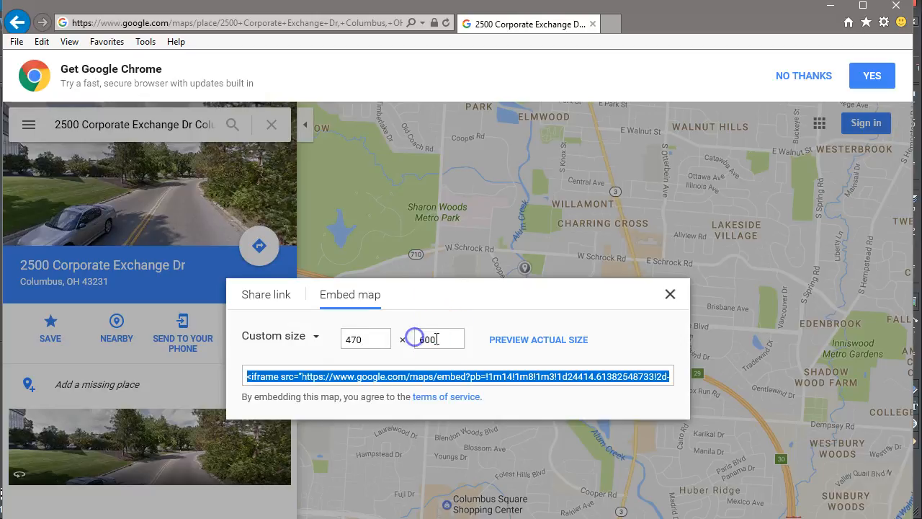
double_click(414, 339)
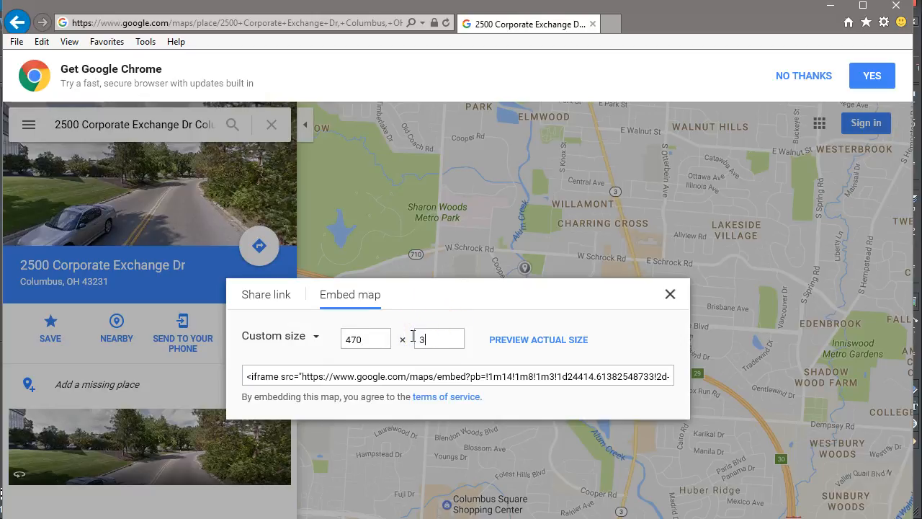
left_click(527, 341)
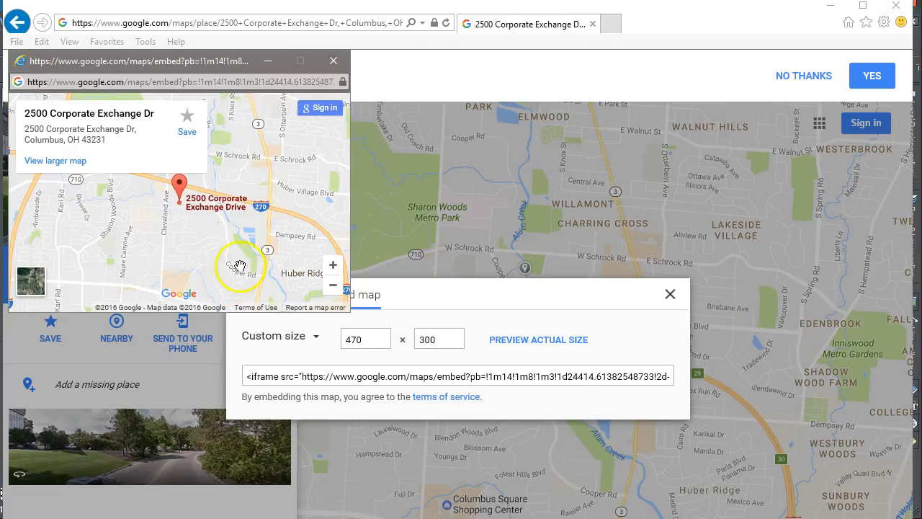
left_click(333, 61)
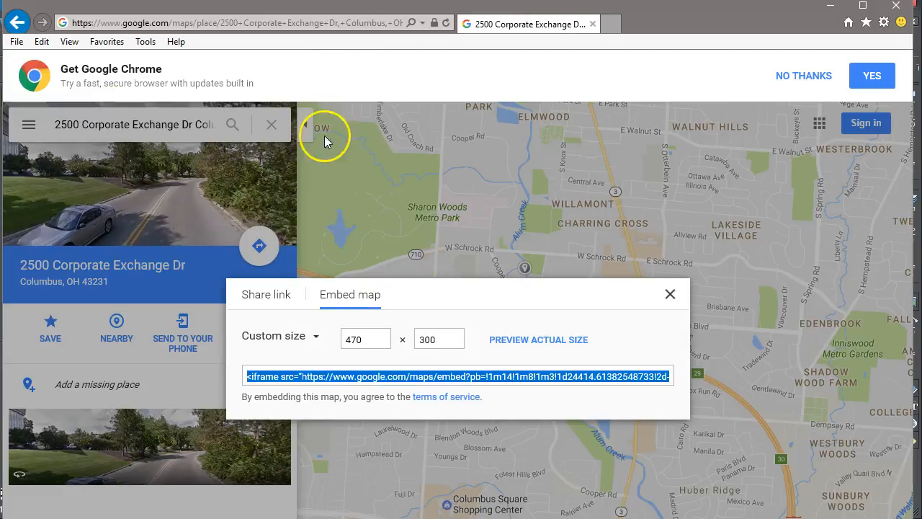
Copy the map's iframe embed code, close the embed window and return to Xara Designer Pro X
right_click(329, 380)
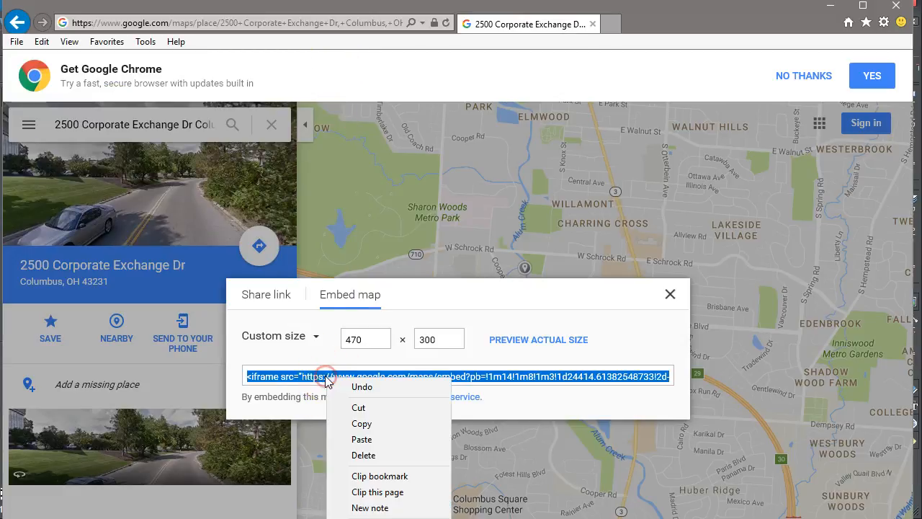
left_click(363, 425)
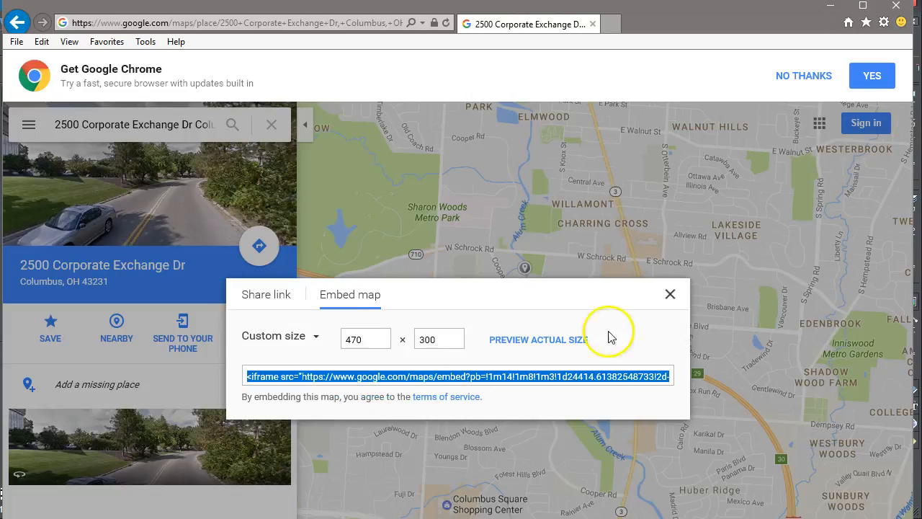
left_click(669, 296)
left_click(831, 6)
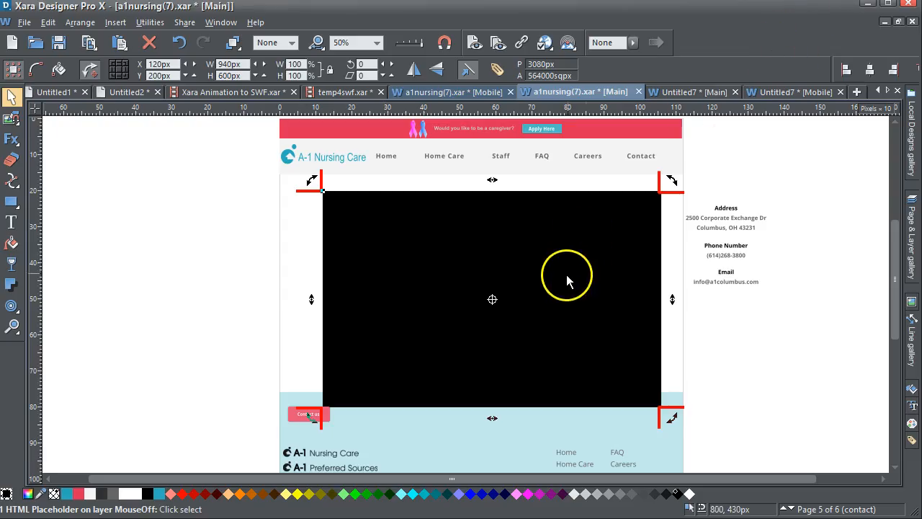
On the Mobile contact page, move the black placeholder to about X 0 px, Y 114 px, directly under the header
left_click(472, 93)
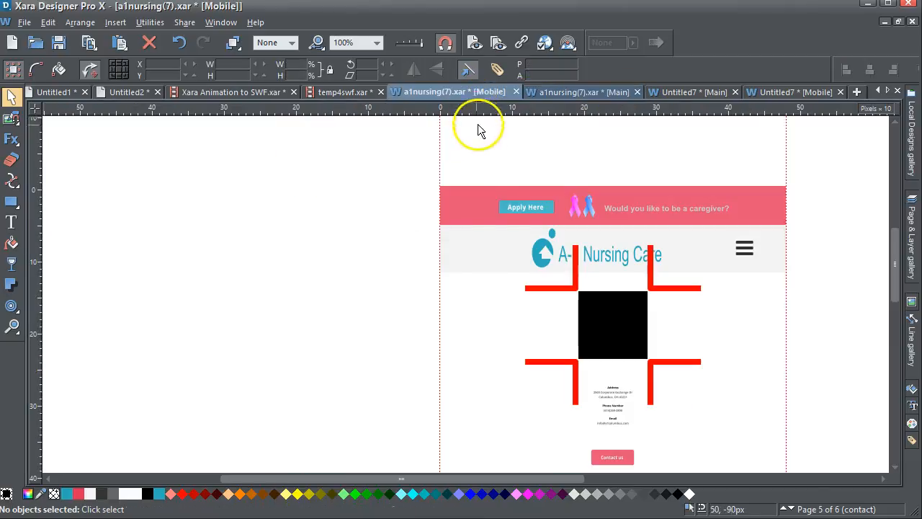
left_click(613, 321)
left_click_drag(613, 321, 476, 304)
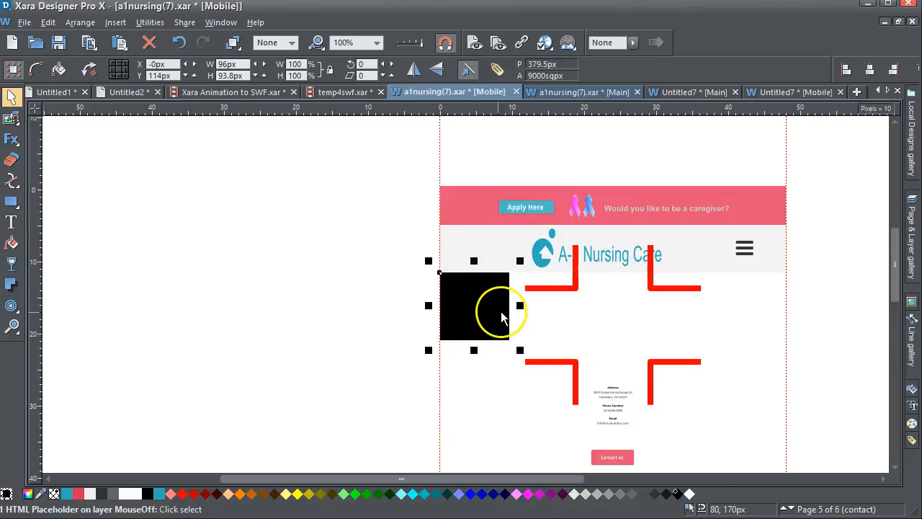
Replace the Mobile placeholder's HTML body code with the copied 470 × 300 map iframe and apply it
left_click(501, 310)
left_click(546, 353)
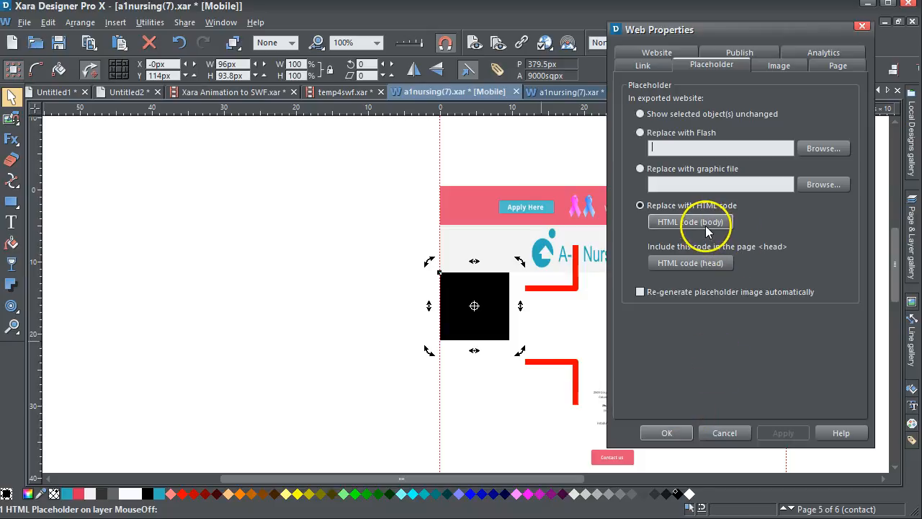
left_click(690, 222)
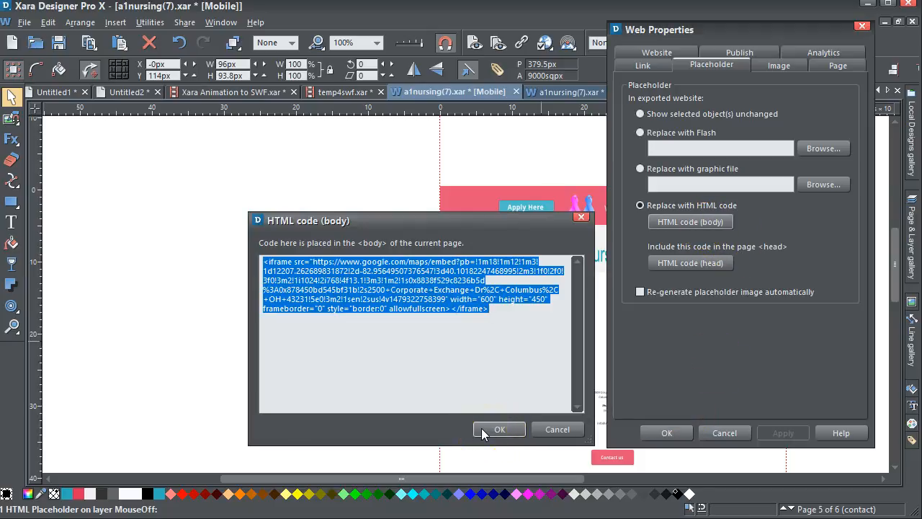
key("ctrl+v")
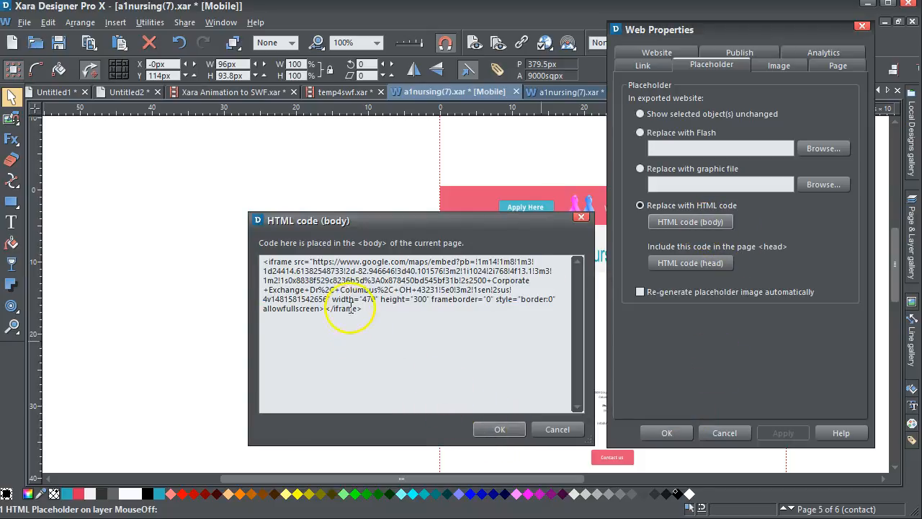
left_click(500, 428)
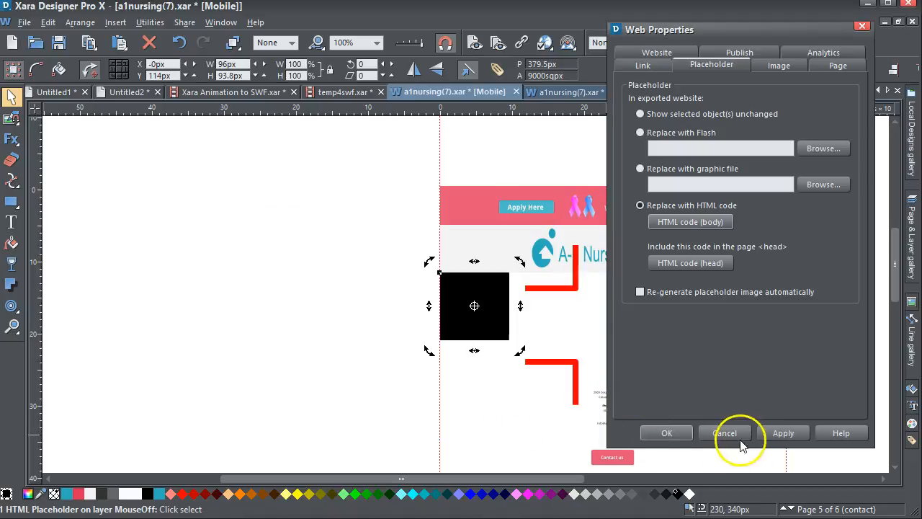
left_click(782, 433)
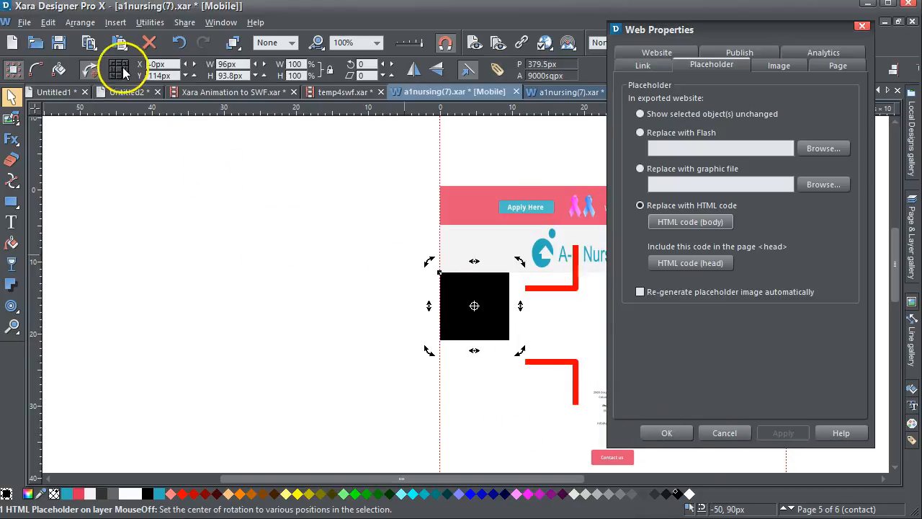
Resize the Mobile placeholder from its upper-left corner to 470 px wide and 300 px high, and close its web properties
left_click(115, 67)
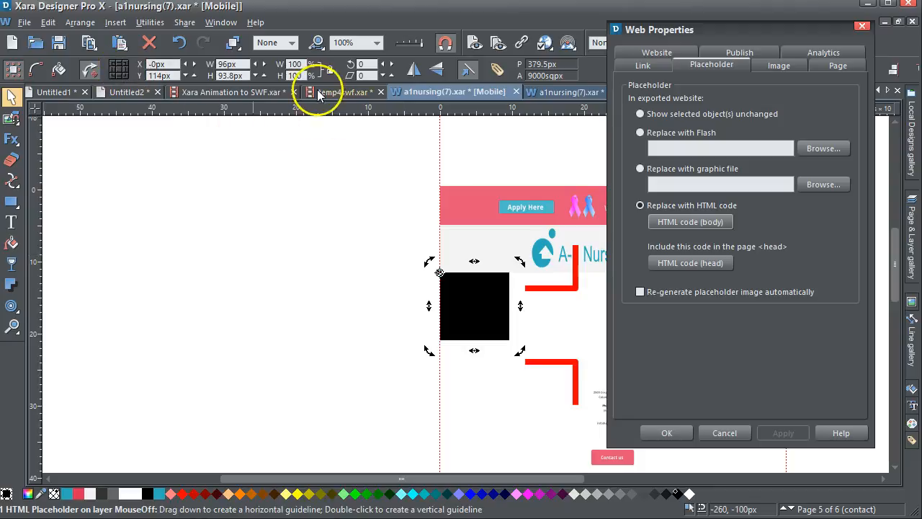
left_click_drag(242, 65, 208, 72)
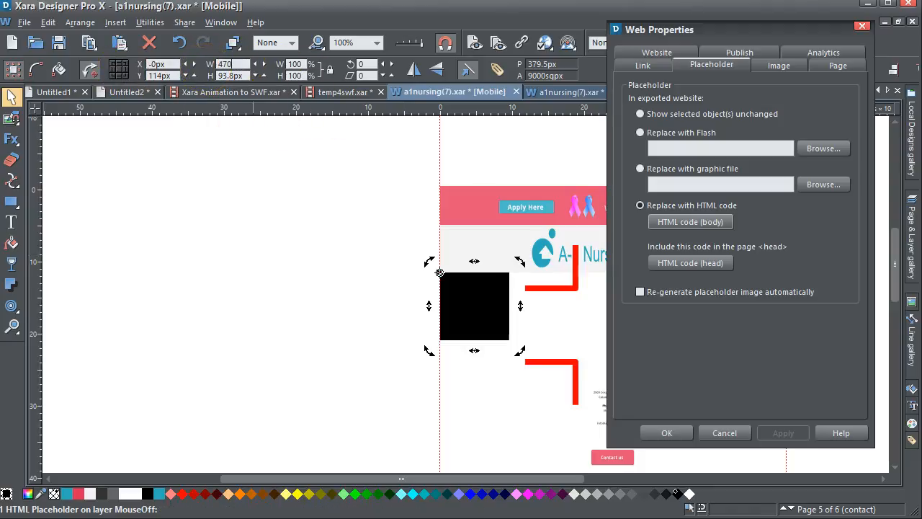
left_click_drag(246, 77, 207, 77)
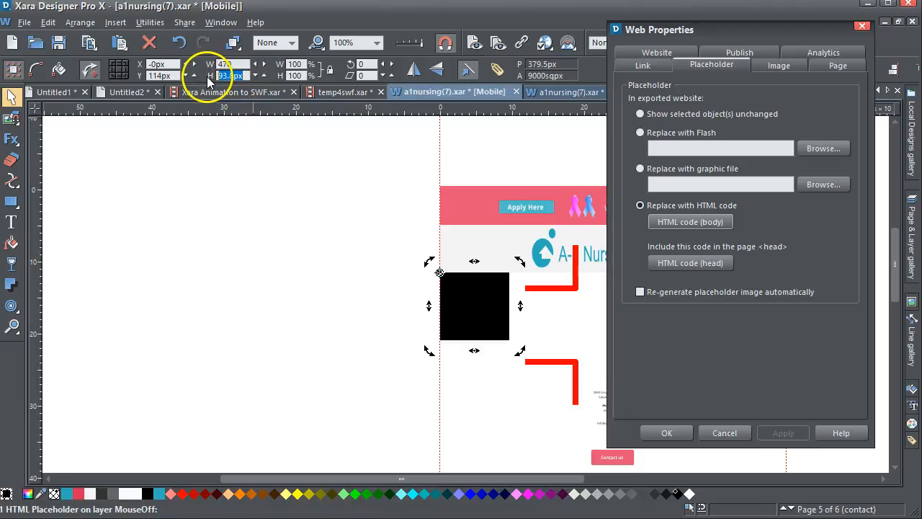
type("300")
key("Return")
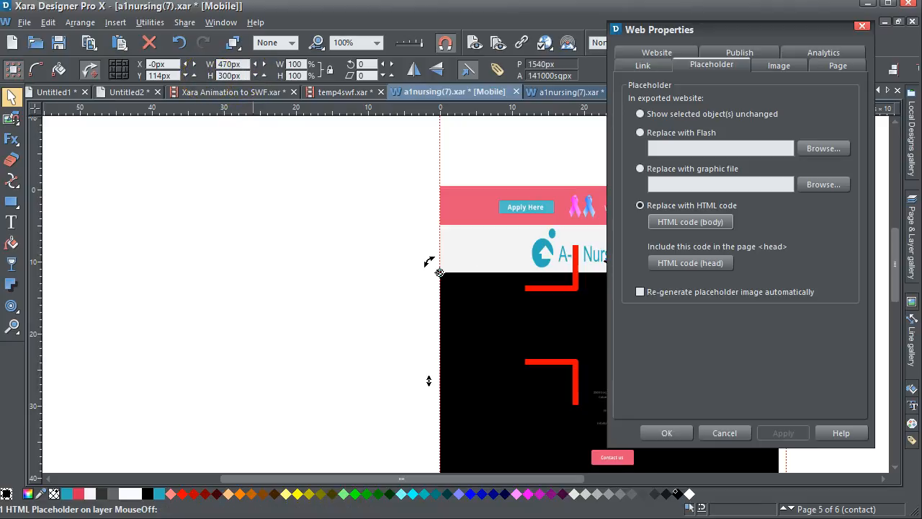
left_click(862, 26)
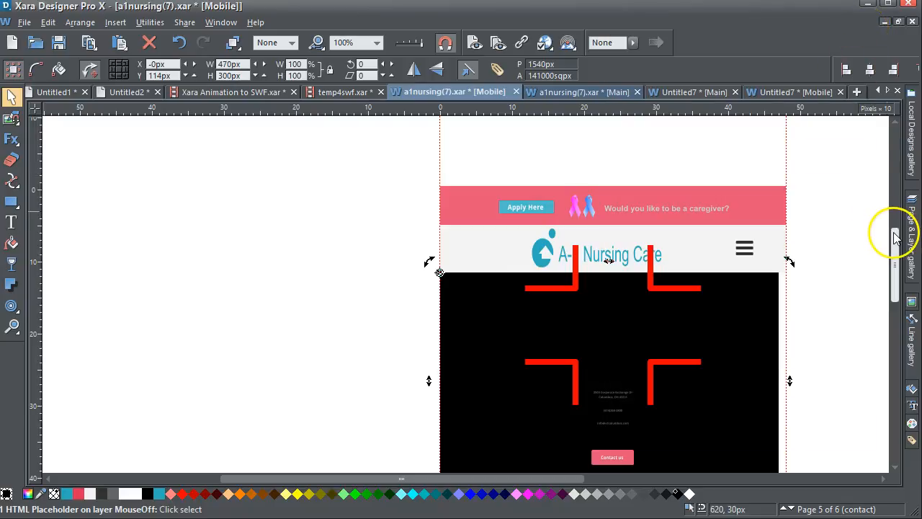
Check the iframe width and height in the Mobile placeholder's HTML body code against the placeholder's size
scroll(893, 249, "down", 2)
scroll(893, 248, "down", 2)
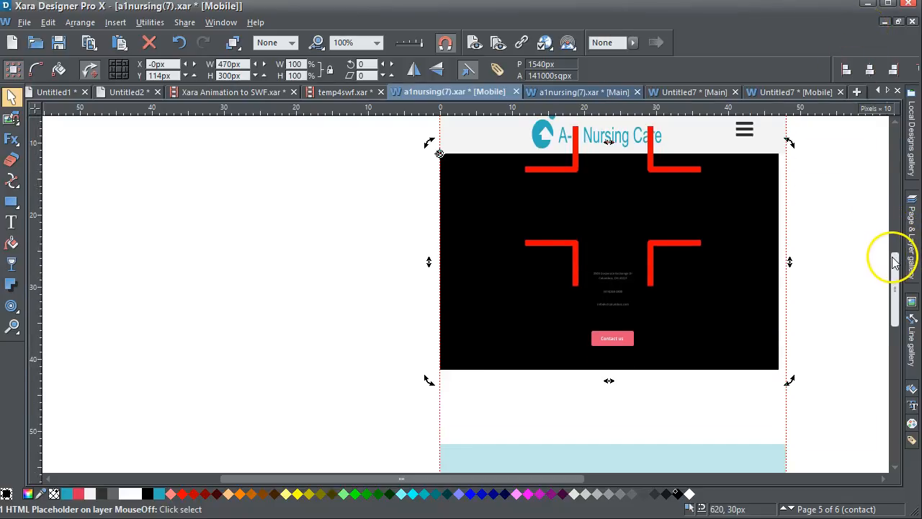
left_click(720, 325)
left_click(761, 386)
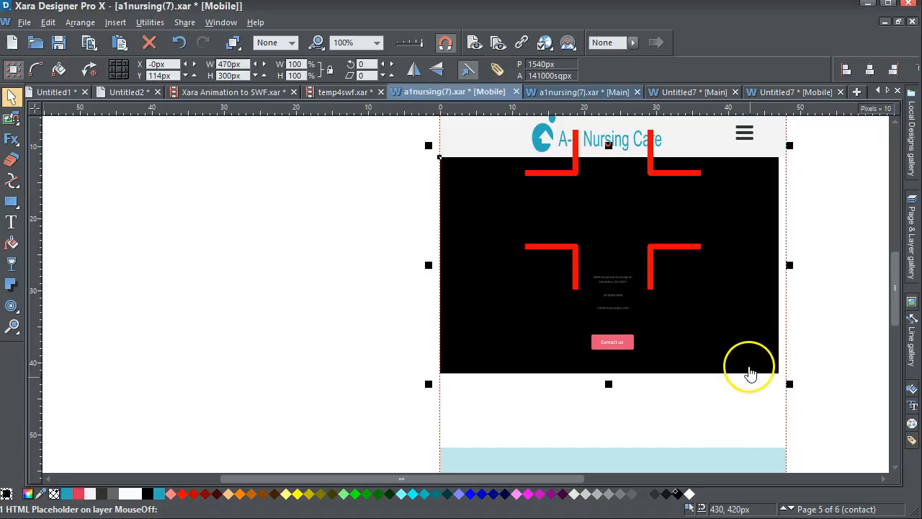
left_click(656, 222)
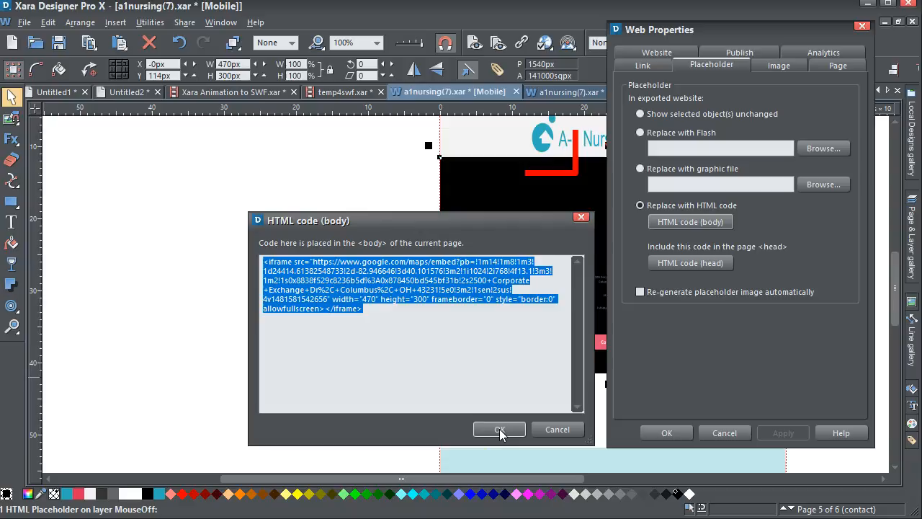
left_click(500, 430)
left_click(683, 436)
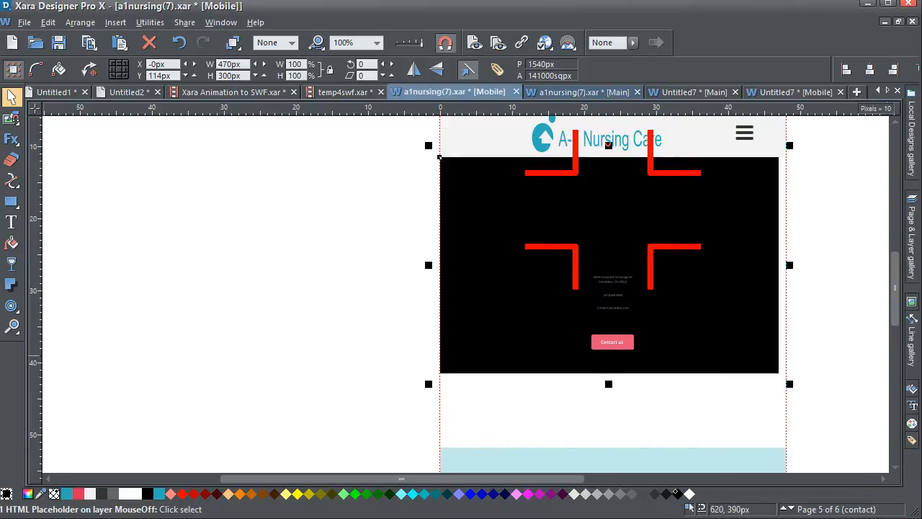
Align the Mobile placeholder centrally in the horizontal direction within the page, with no vertical change
left_click_drag(891, 284, 891, 255)
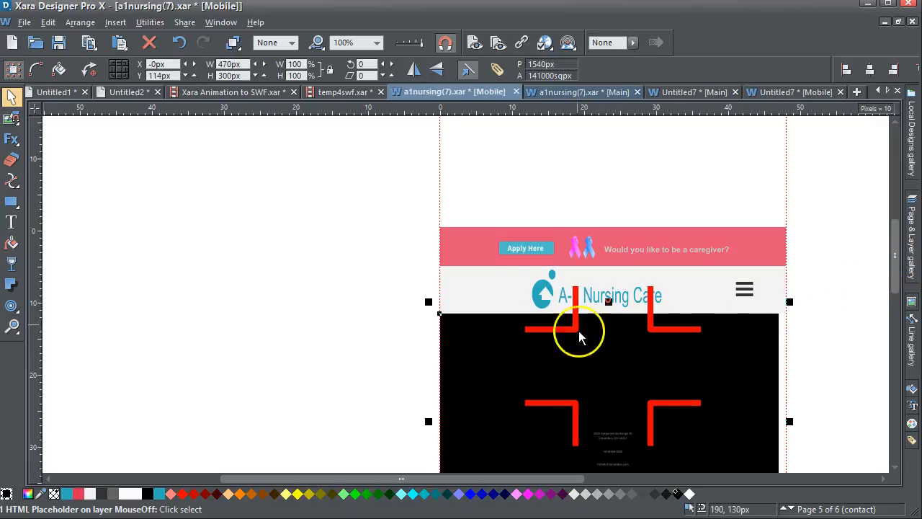
left_click(80, 22)
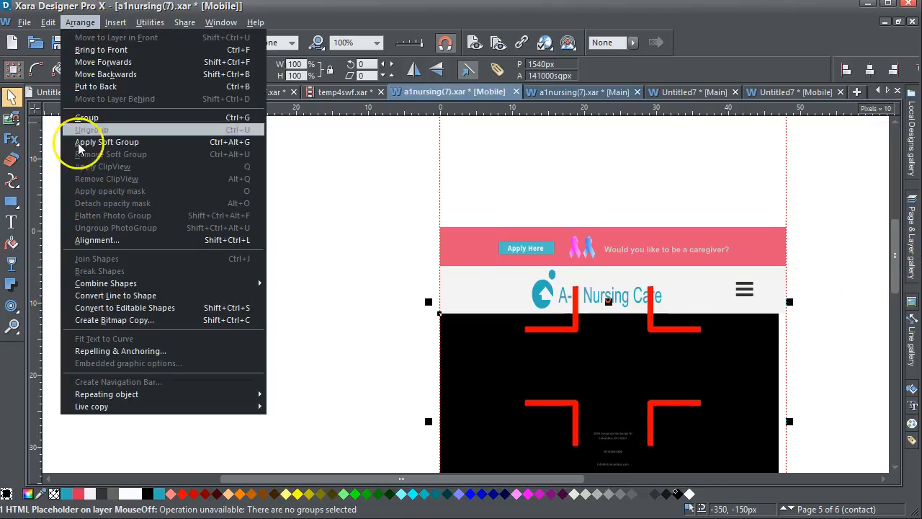
left_click(91, 240)
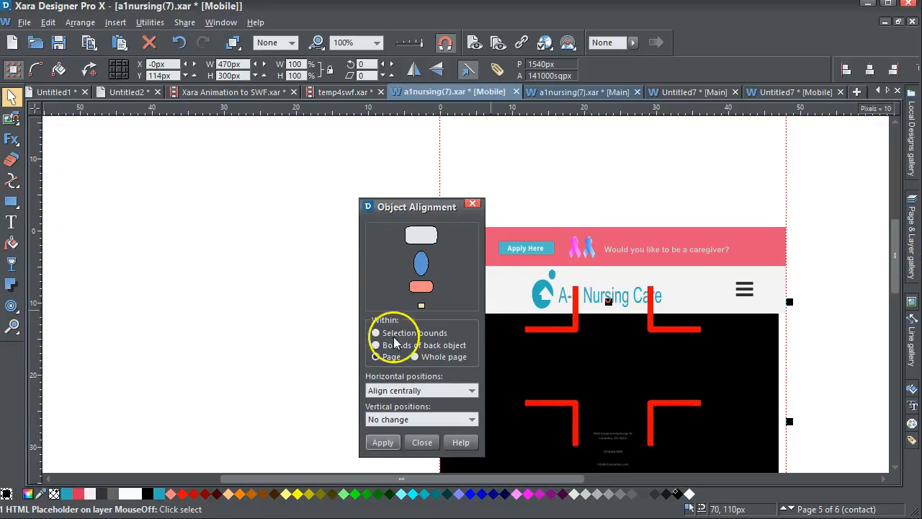
left_click(381, 442)
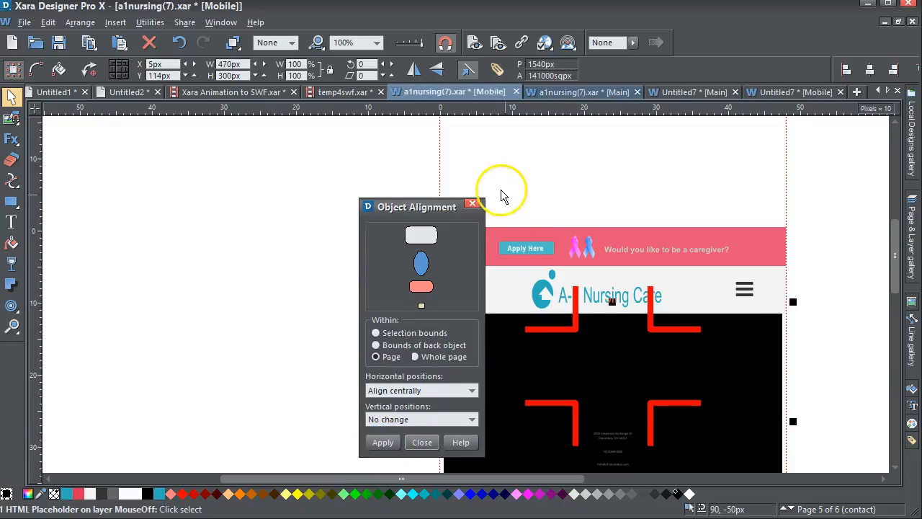
left_click(473, 204)
left_click(850, 231)
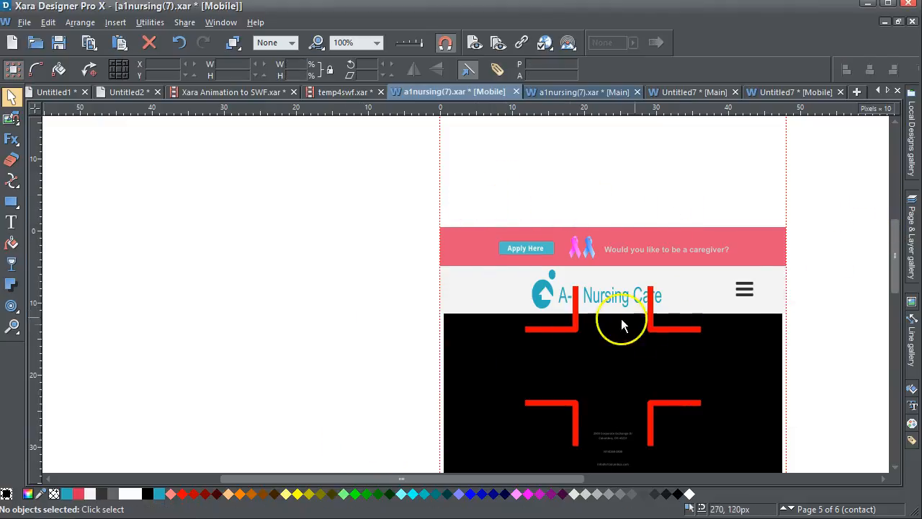
Move the four red corner markers out to the corners of the enlarged Mobile placeholder
left_click_drag(573, 333, 436, 314)
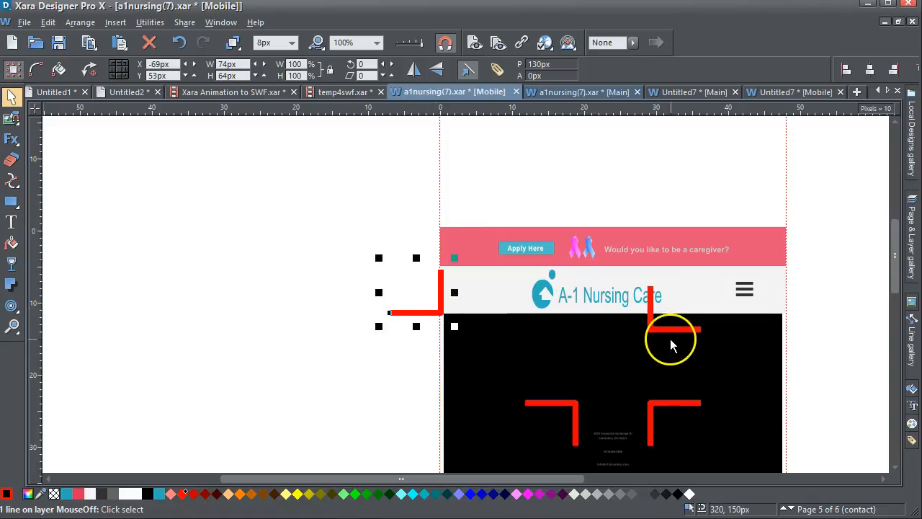
left_click_drag(678, 330, 807, 318)
scroll(884, 271, "down", 5)
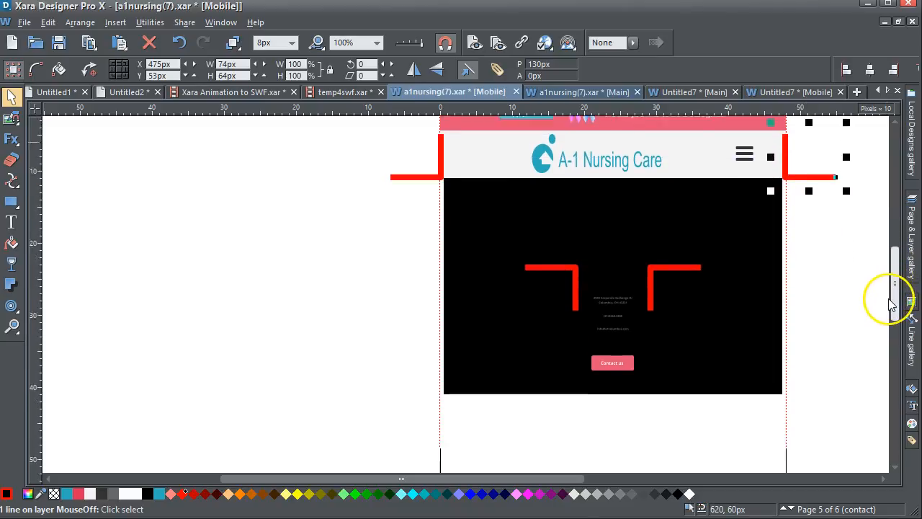
left_click_drag(575, 264, 433, 399)
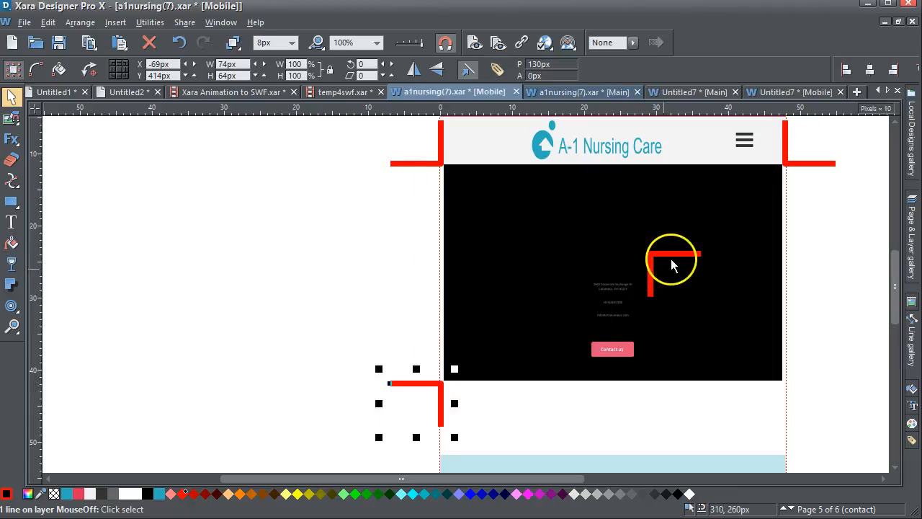
left_click_drag(680, 258, 815, 386)
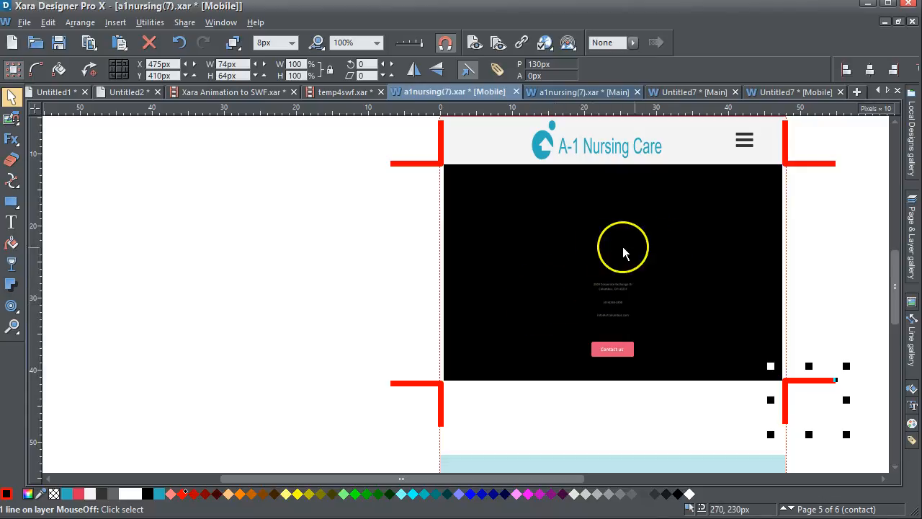
Preview the contact page at mobile width and compare the map's edges with the red corner markers
left_click(475, 42)
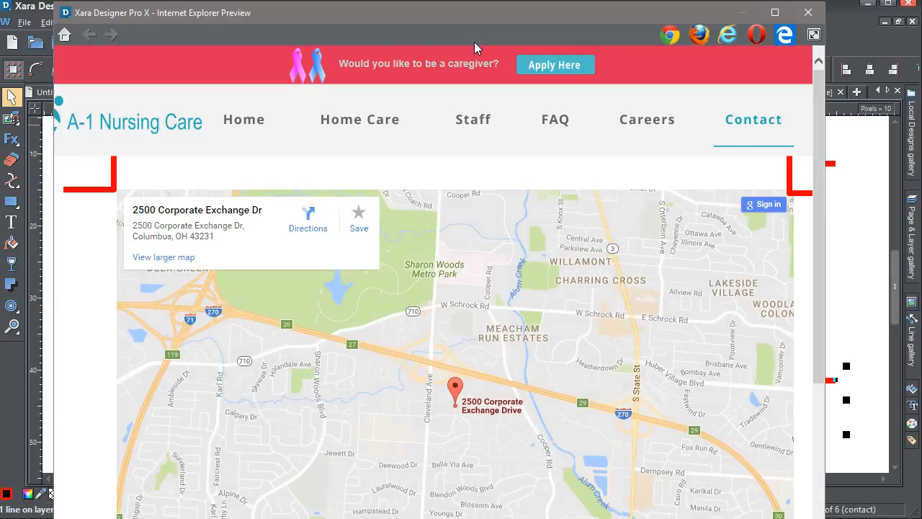
left_click_drag(825, 238, 448, 228)
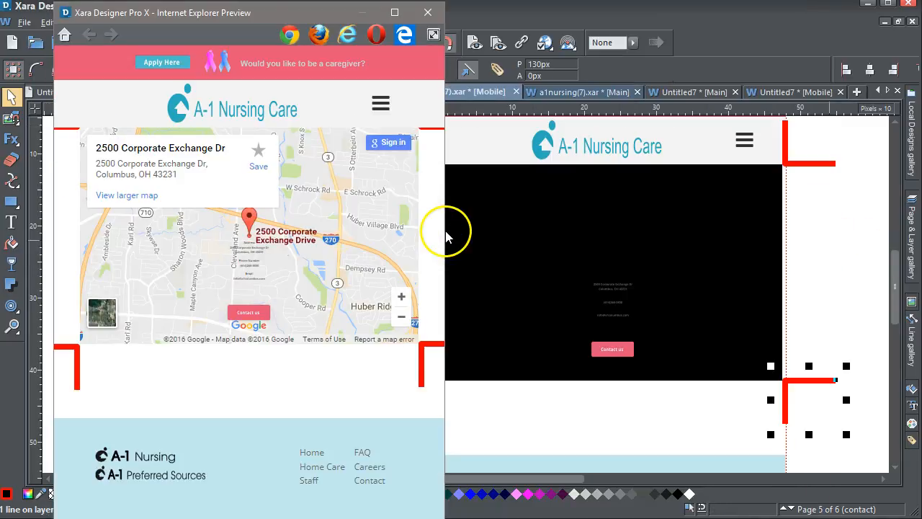
left_click_drag(445, 231, 437, 232)
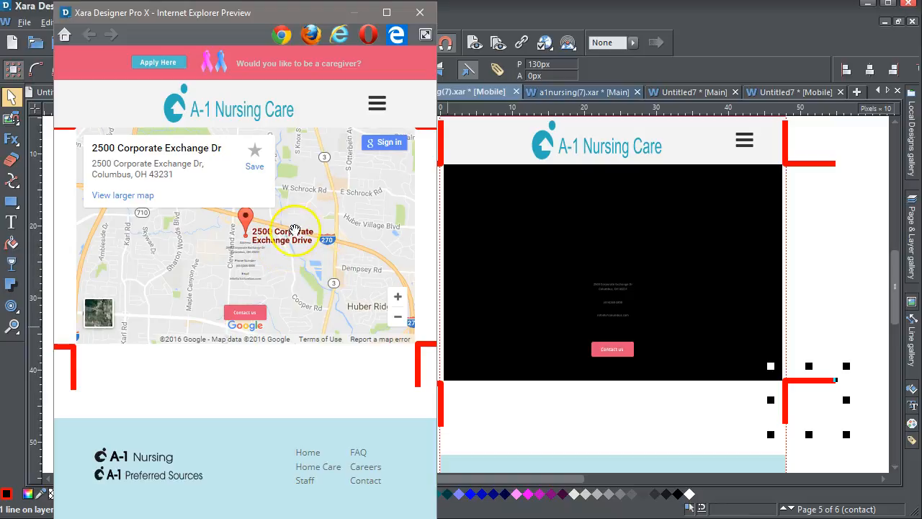
left_click(420, 12)
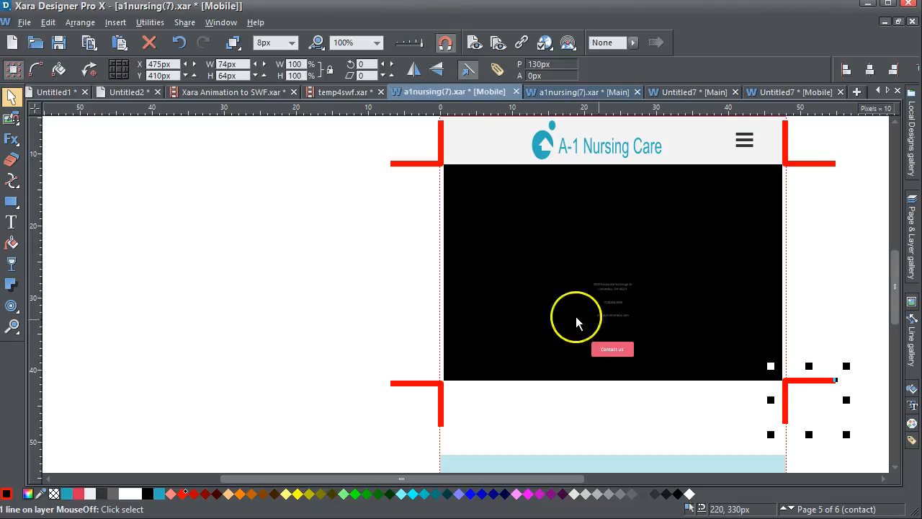
Move the contact details and the Contact us button together below the map placeholder, to about Y 427 px
left_click(593, 394)
left_click_drag(540, 429, 694, 256)
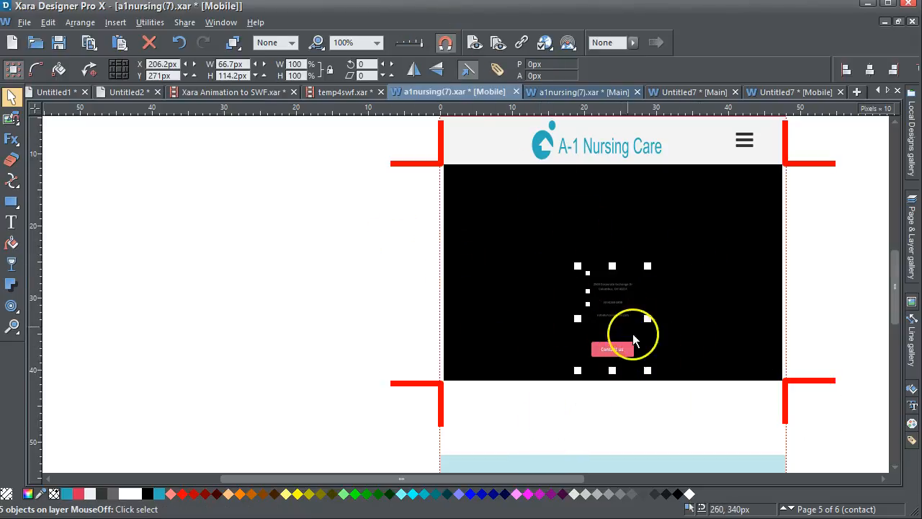
key("shift+Down")
key("Up")
key("Up")
key("Up")
key("Up")
key("Up")
key("Up")
key("Up")
key("Up")
key("Up")
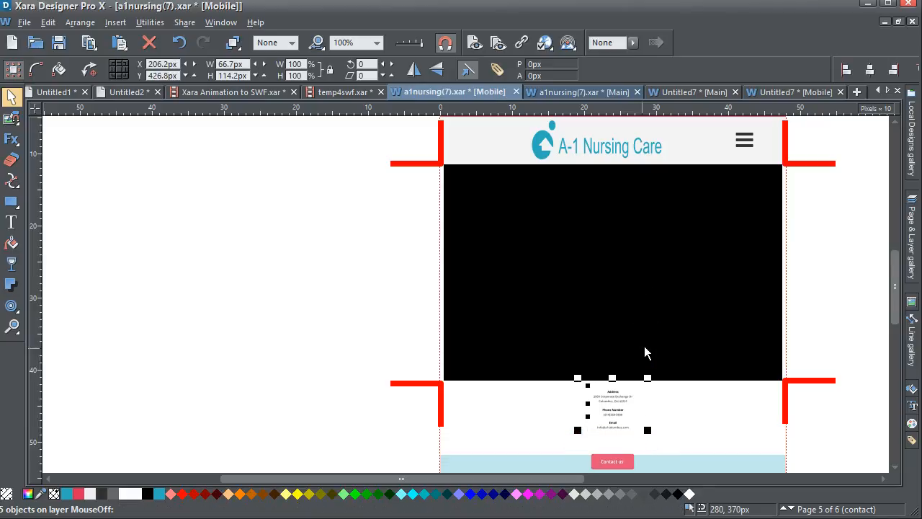
Delete the four red corner markers around the Mobile map placeholder
left_click(422, 165)
key("Delete")
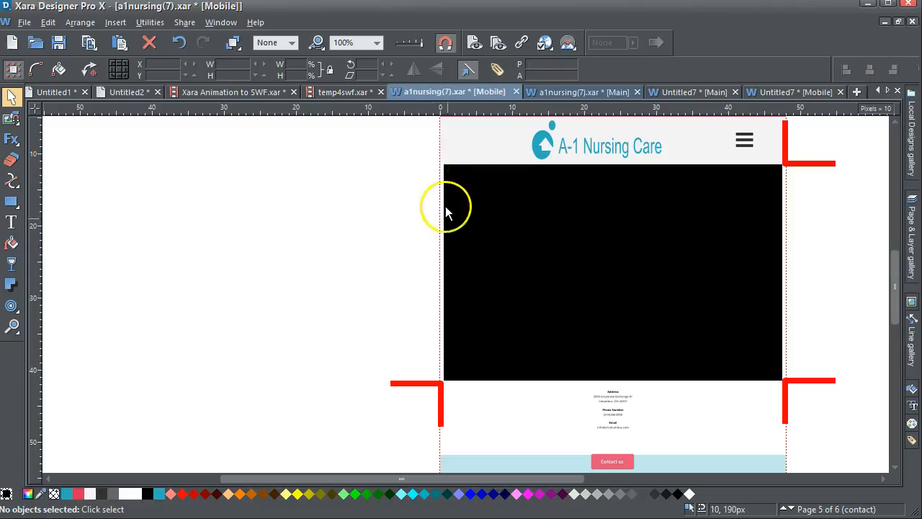
left_click(794, 163)
key("Delete")
left_click(821, 381)
key("Delete")
Open the Mobile map placeholder's HTML body code, check the iframe's width and height attributes, and close the web properties
left_click(753, 336)
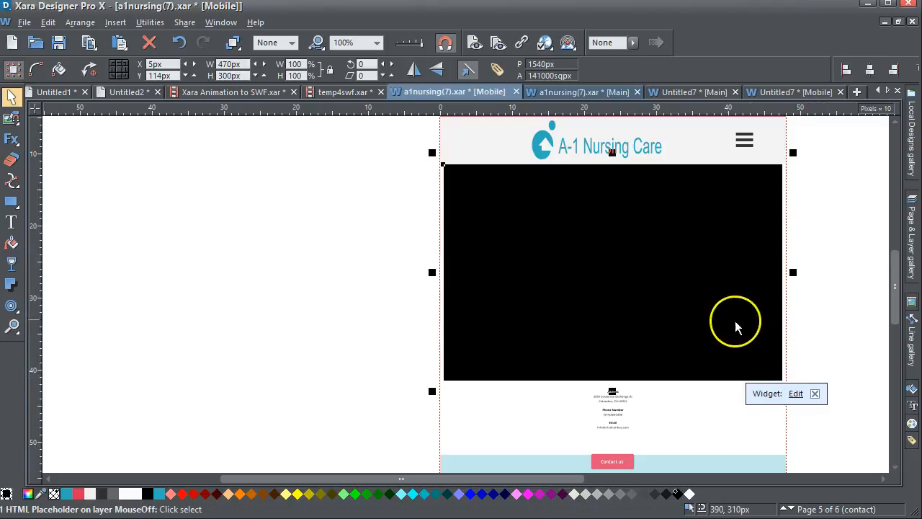
left_click(402, 213)
left_click(504, 227)
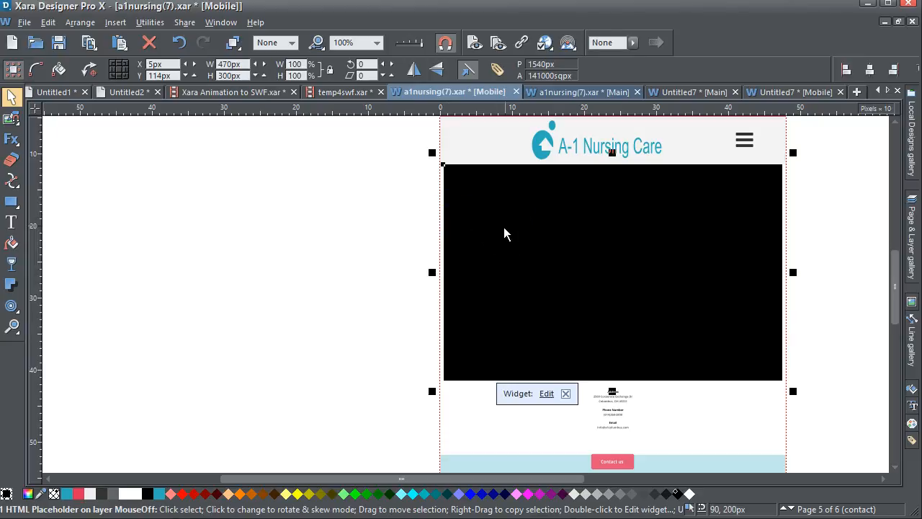
left_click(546, 393)
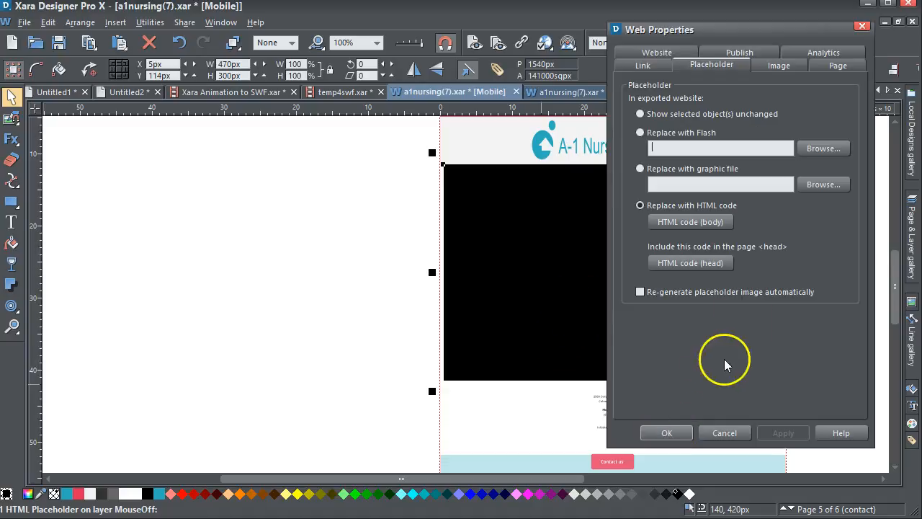
left_click(702, 221)
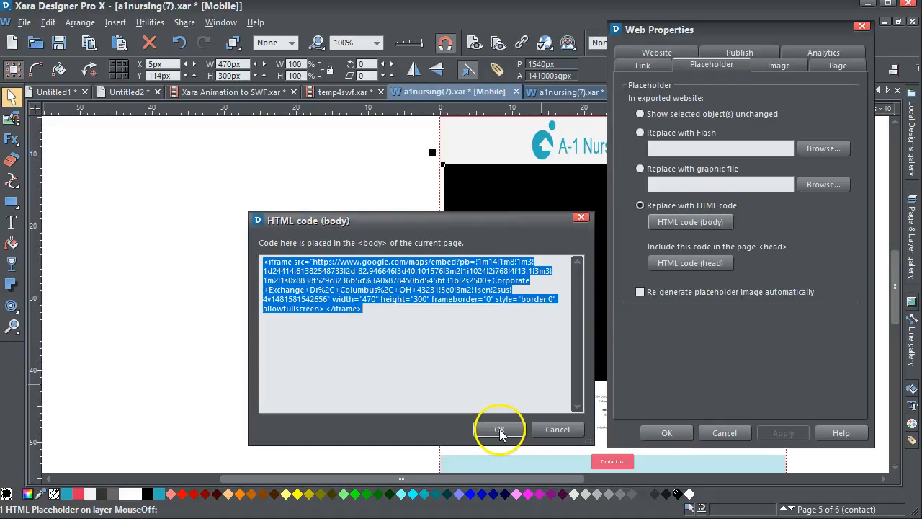
left_click(369, 304)
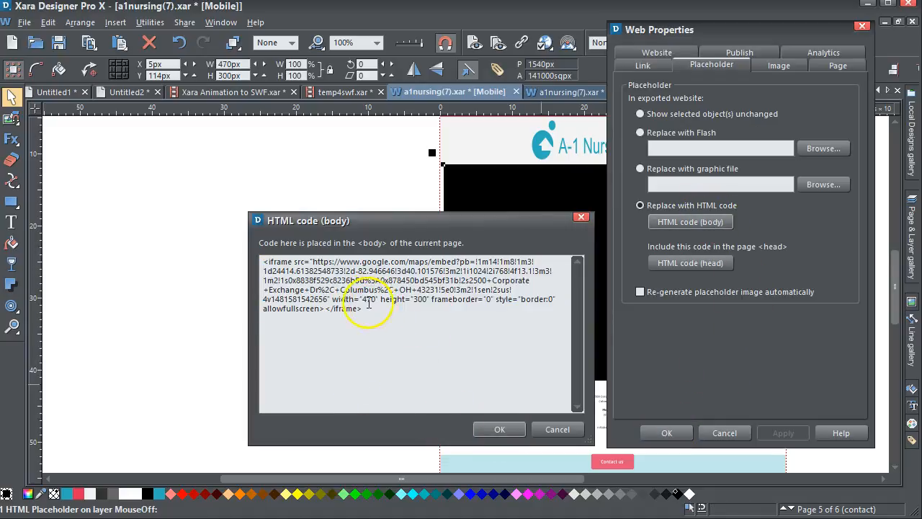
left_click(499, 428)
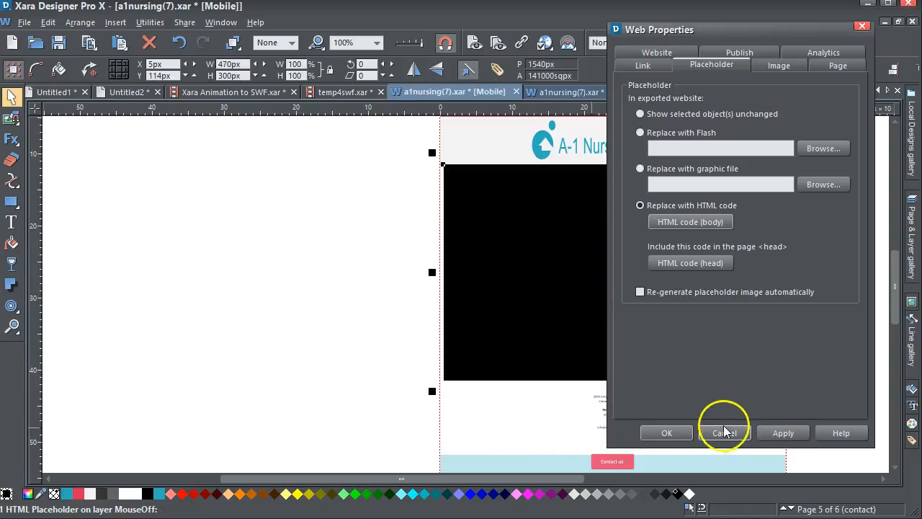
left_click(678, 433)
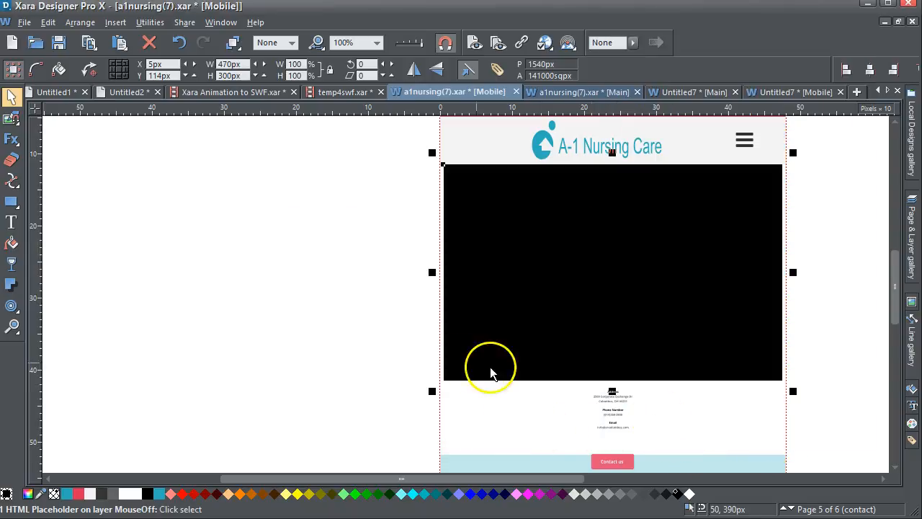
Move the Mobile map placeholder down over the contact details and back up below the header, to about X 0 px, Y 120 px
left_click(358, 350)
left_click(492, 339)
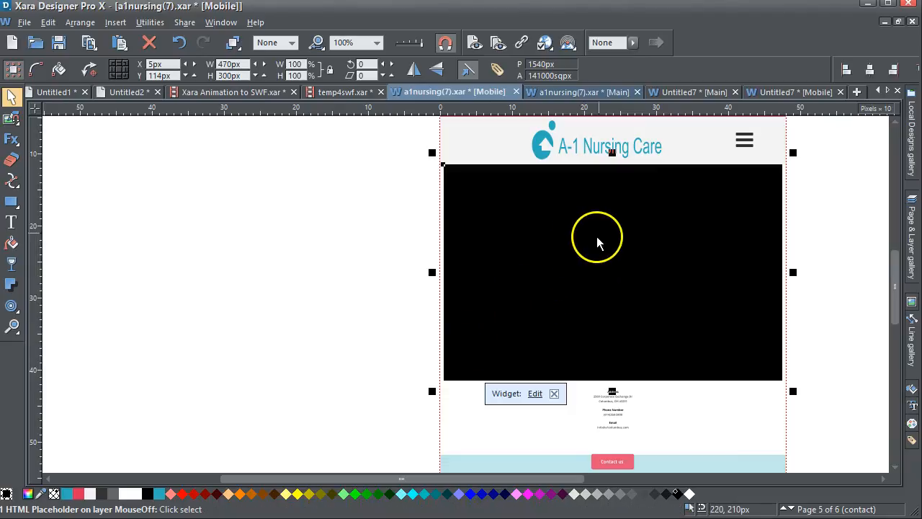
left_click_drag(597, 236, 601, 346)
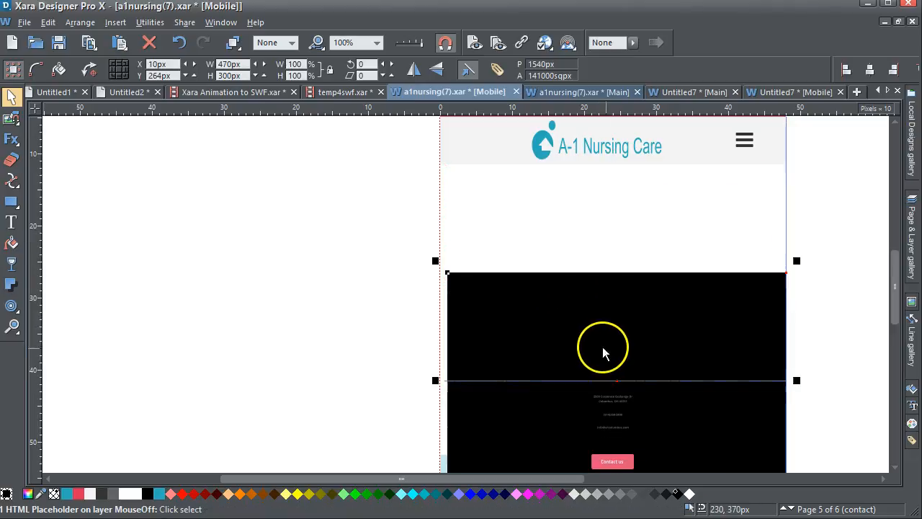
left_click_drag(706, 346, 673, 272)
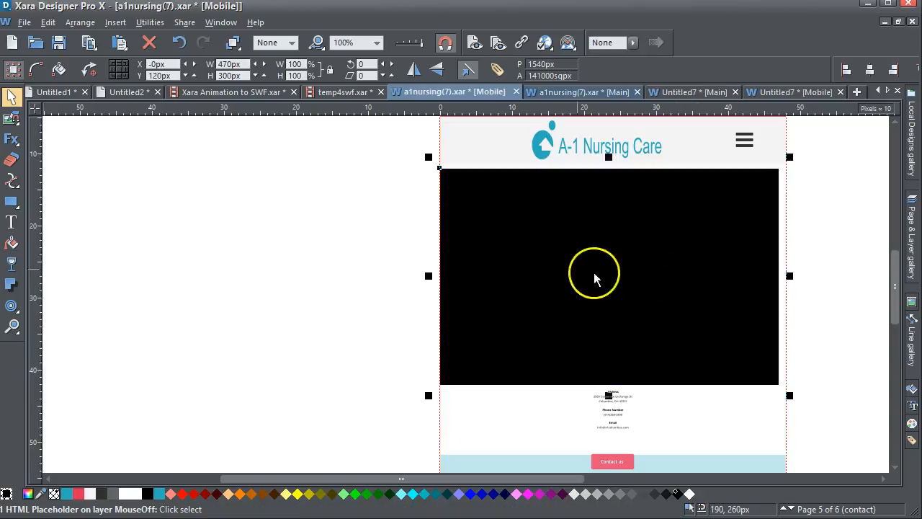